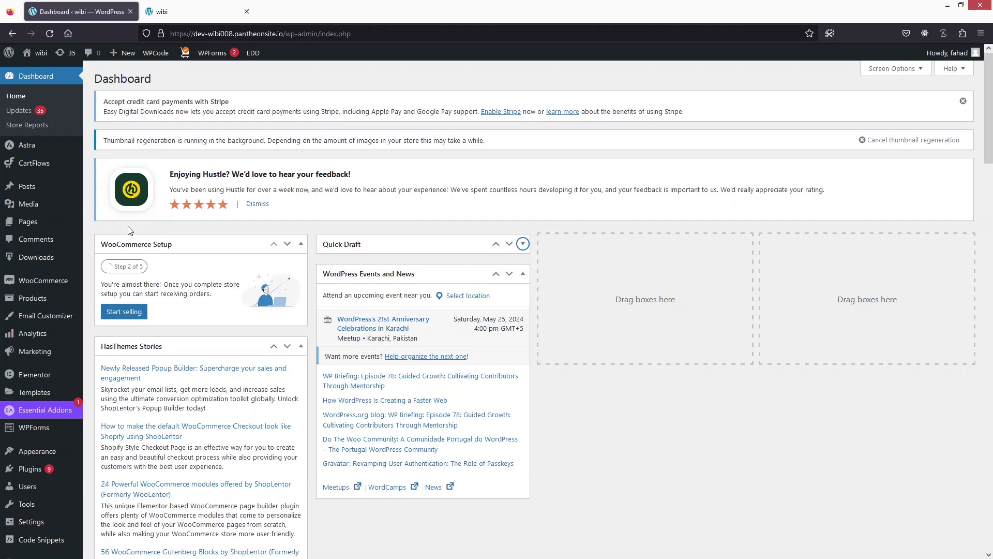
# Step: Go to Appearance > Themes to view the installed themes, with Astra active
pyautogui.moveTo(47, 451)
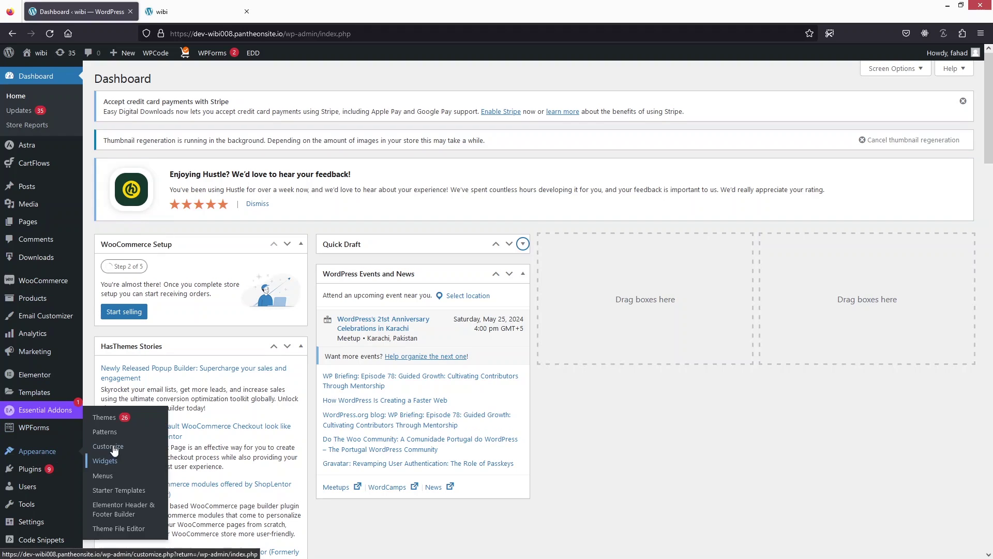
pyautogui.click(100, 424)
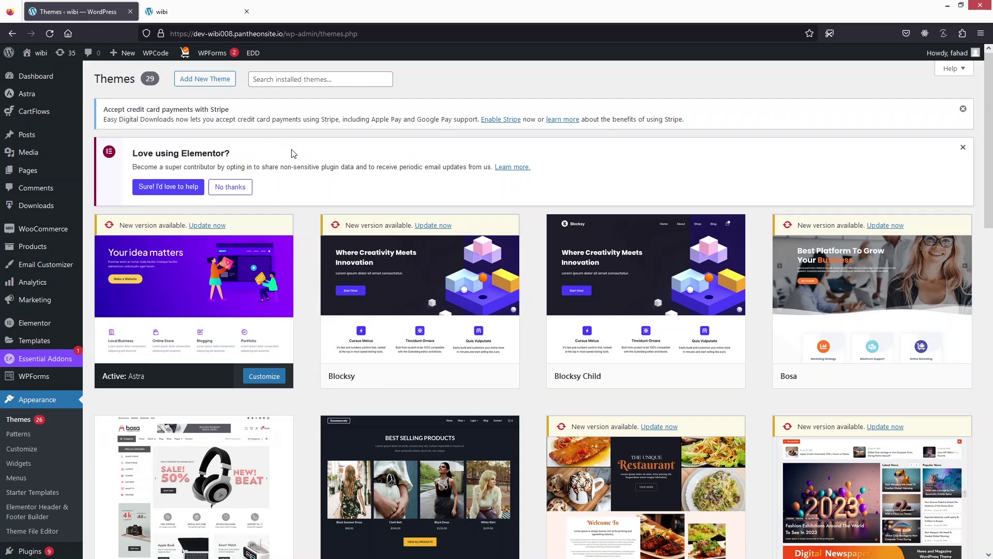
# Step: Search the theme directory for 'Astra' from the Add Themes page
pyautogui.click(216, 81)
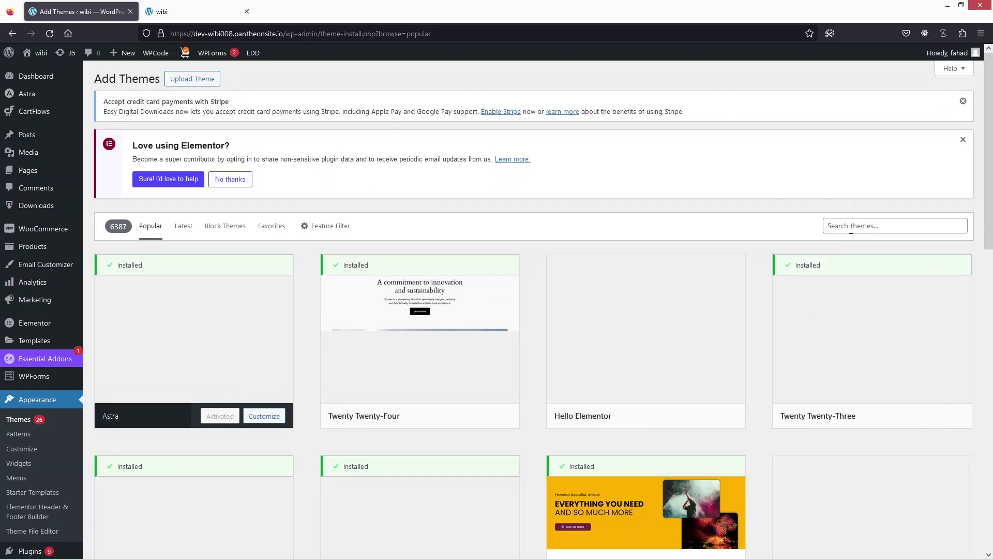
pyautogui.click(851, 228)
pyautogui.write('As')
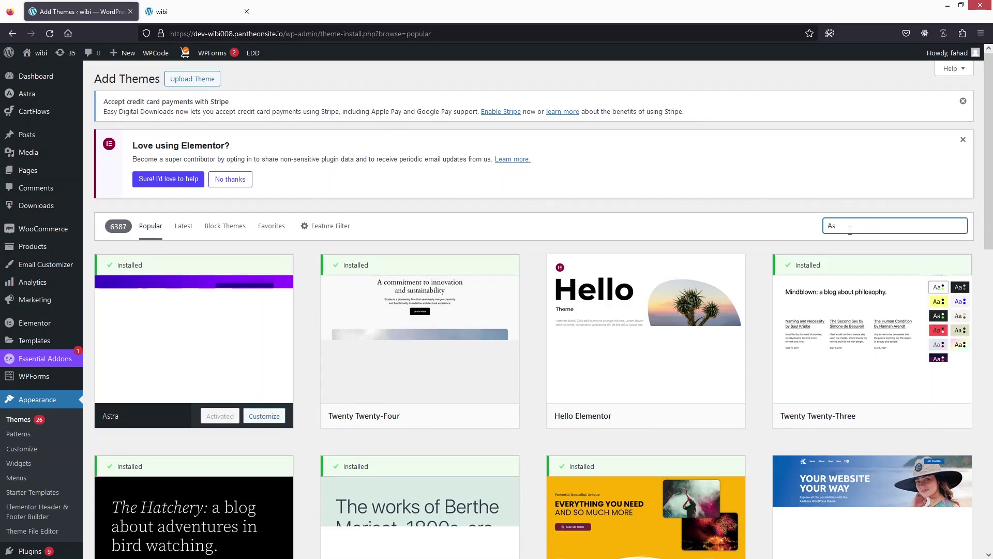
pyautogui.write('tra')
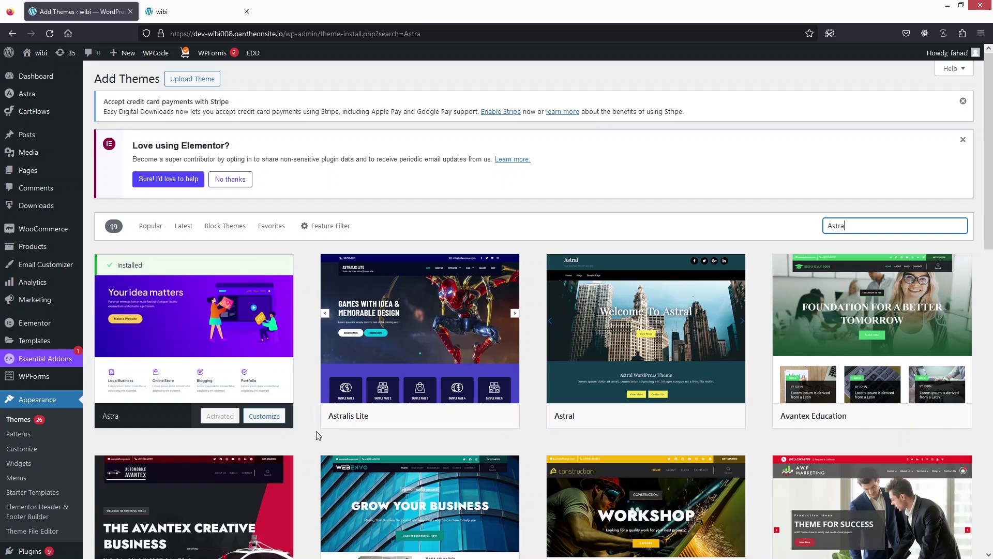
# Step: Check the live site's front page, then return to the Astra search results
pyautogui.click(174, 11)
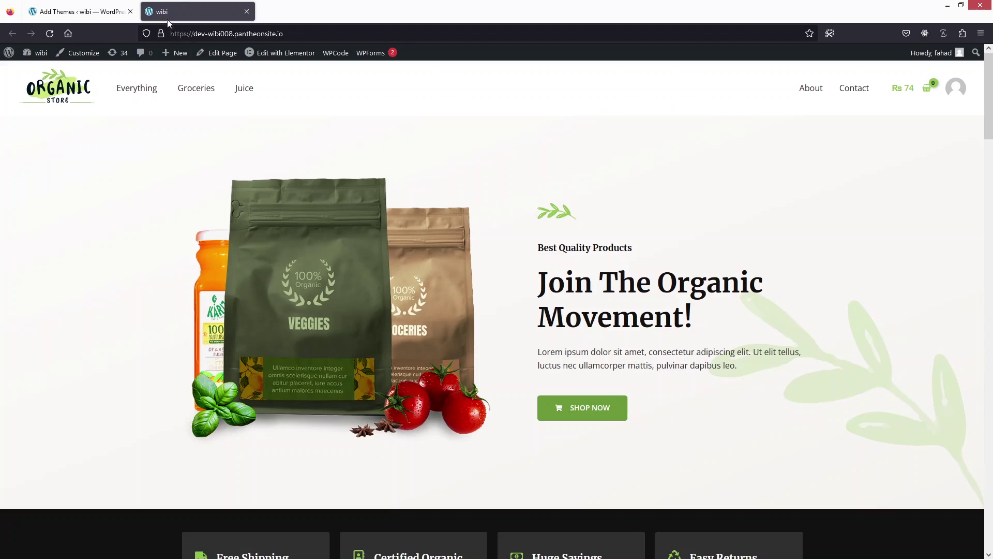
pyautogui.scroll(-1, 172, 189)
pyautogui.scroll(1, 172, 189)
pyautogui.click(80, 11)
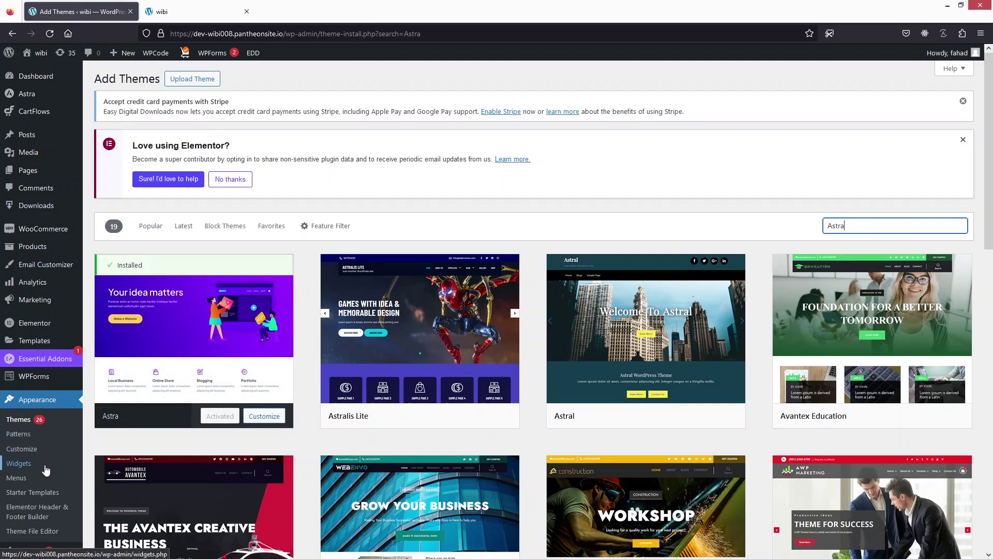
# Step: Open the Customizer from Appearance and go into the Header Builder settings
pyautogui.click(33, 450)
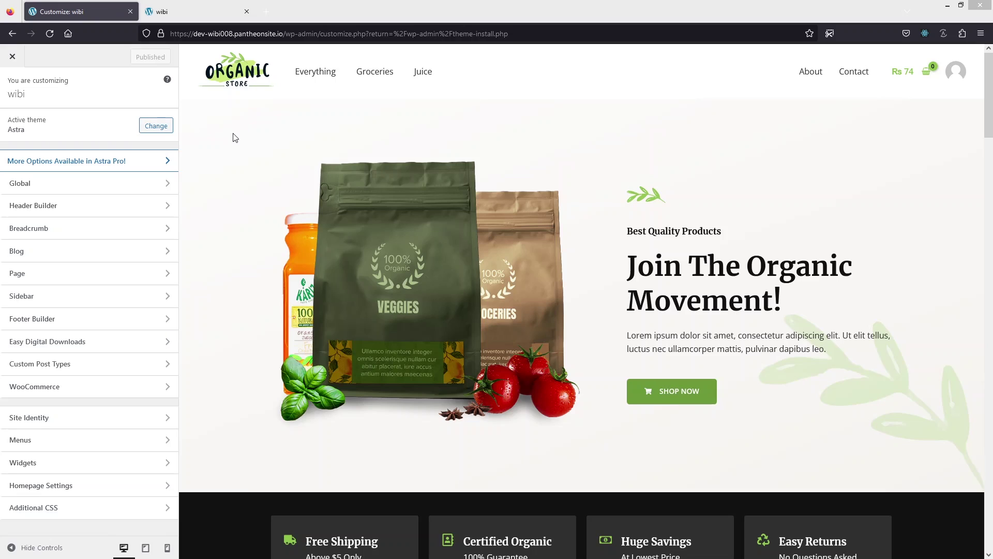
pyautogui.click(107, 209)
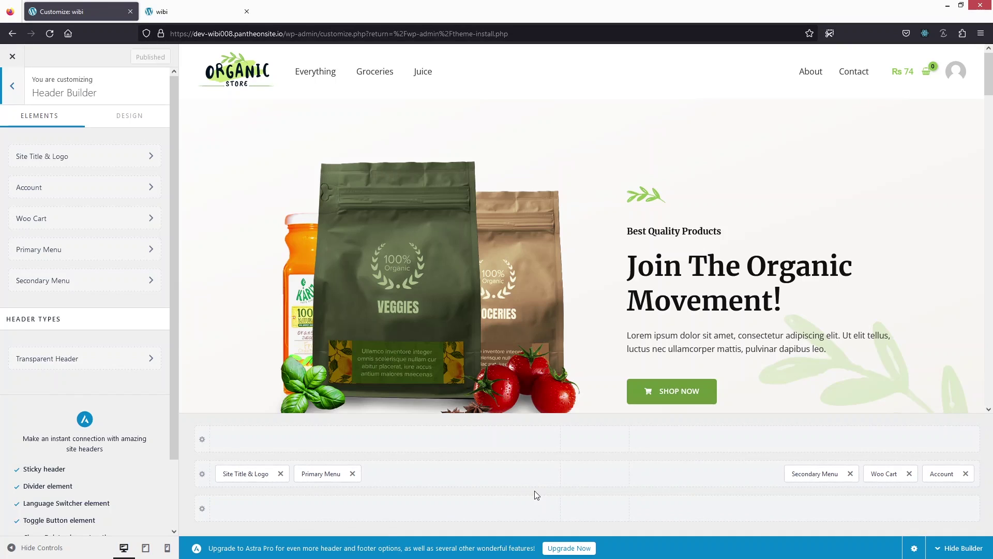
pyautogui.click(593, 475)
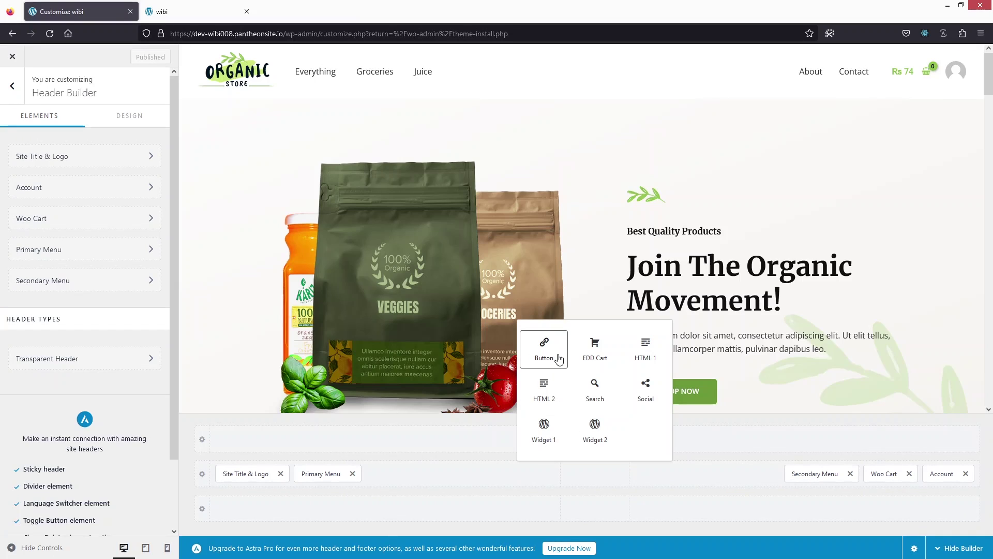
pyautogui.click(641, 395)
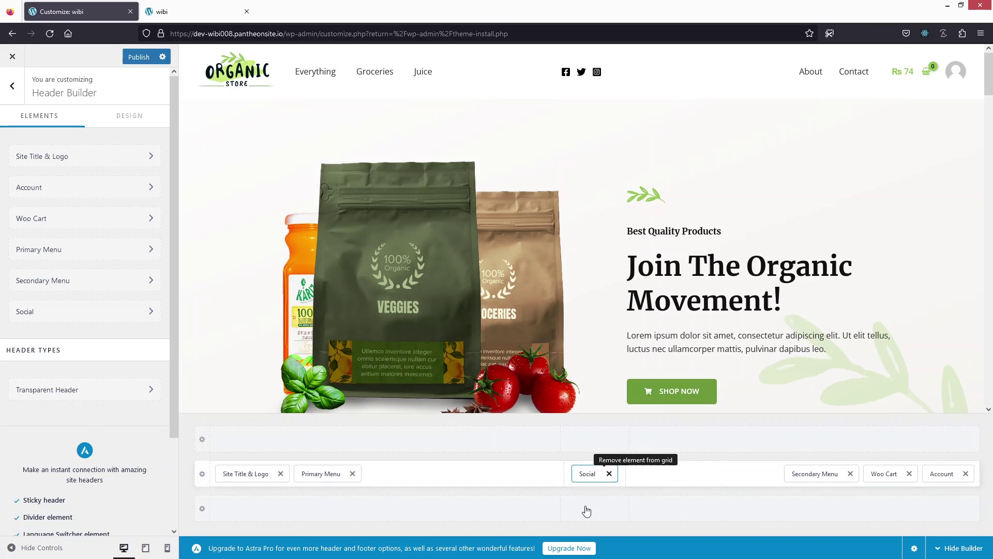
pyautogui.click(610, 474)
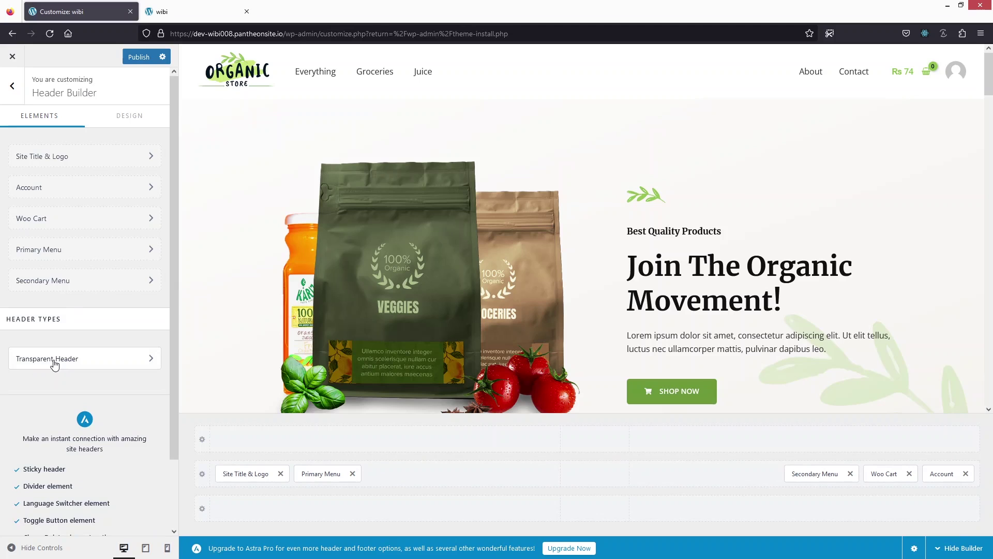
# Step: Open Transparent Header settings and toggle Enable on Complete Website on, then off again
pyautogui.click(96, 365)
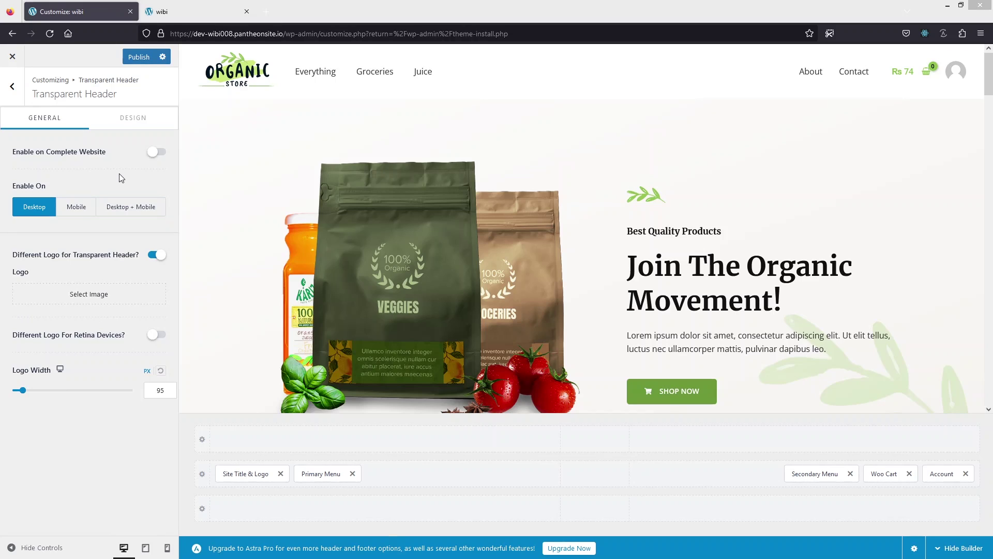
pyautogui.click(158, 152)
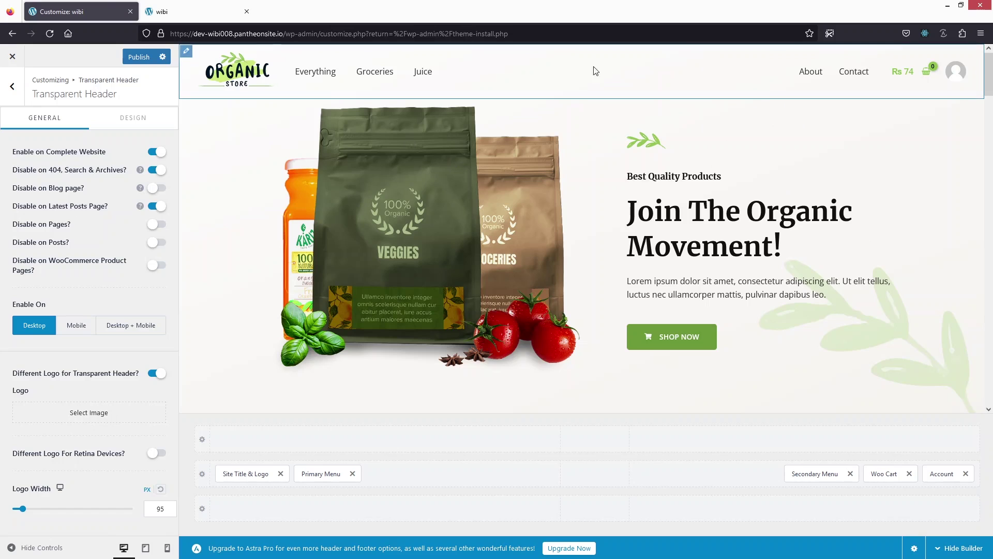
pyautogui.click(154, 152)
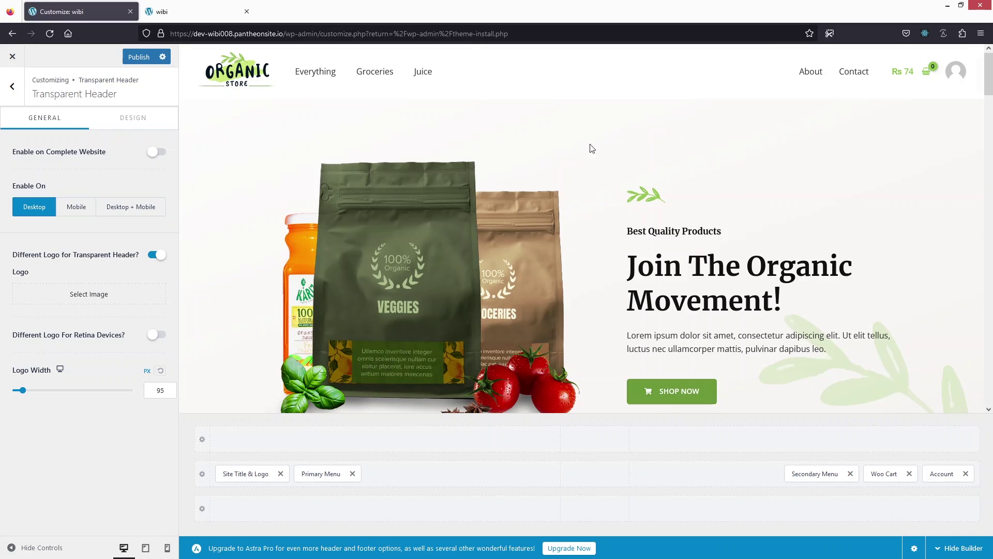
# Step: Enable the transparent header site-wide for Desktop + Mobile, previewing on mobile, and open Design settings
pyautogui.click(154, 152)
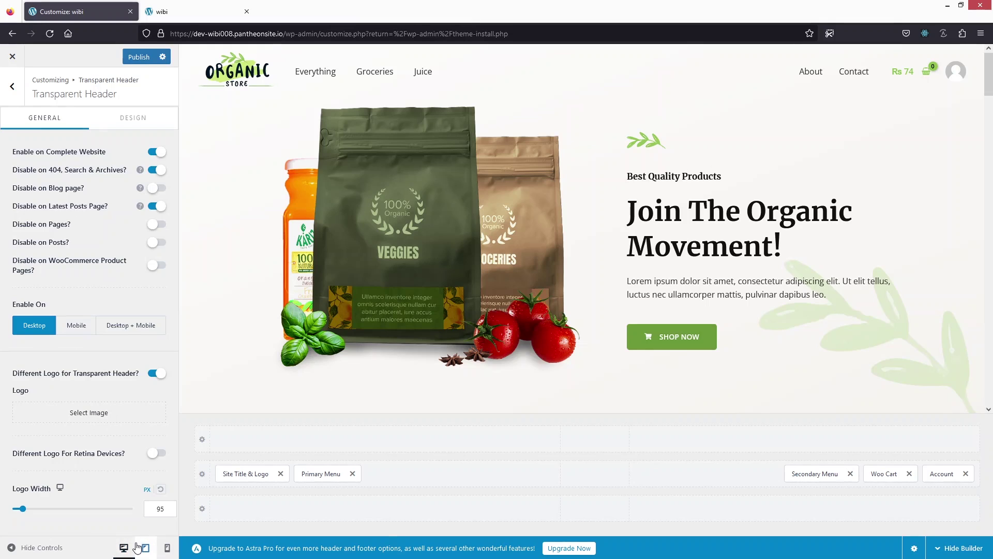
pyautogui.click(166, 550)
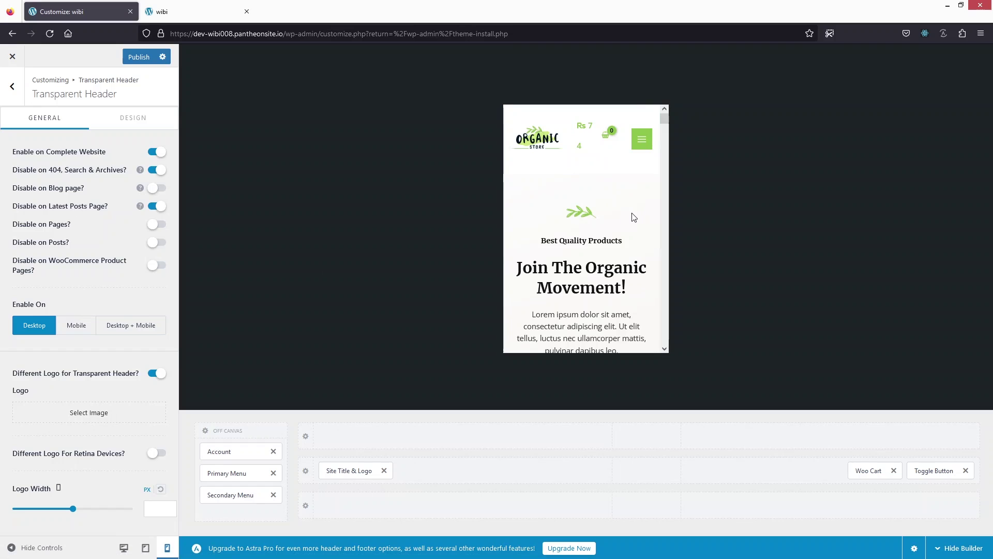
pyautogui.click(128, 331)
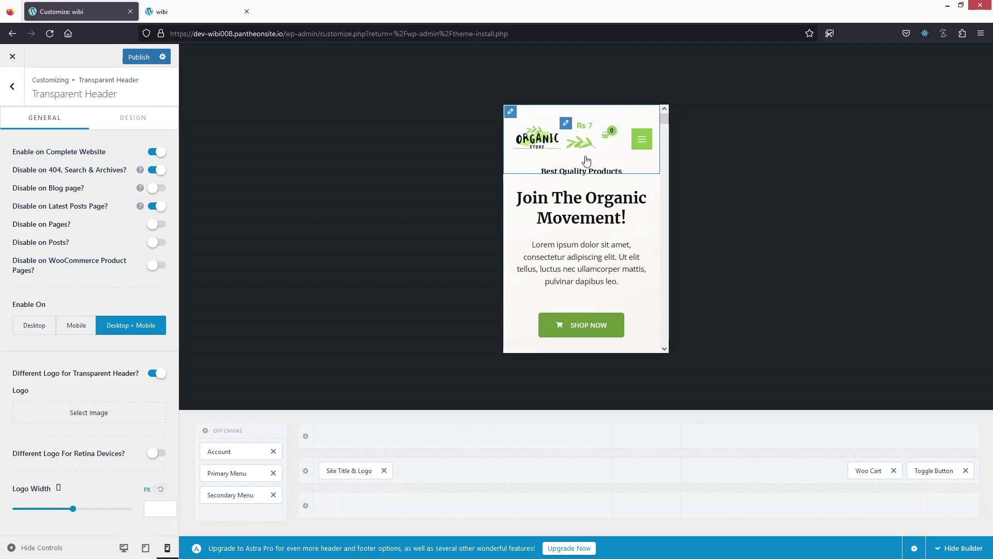
pyautogui.click(133, 120)
pyautogui.click(136, 174)
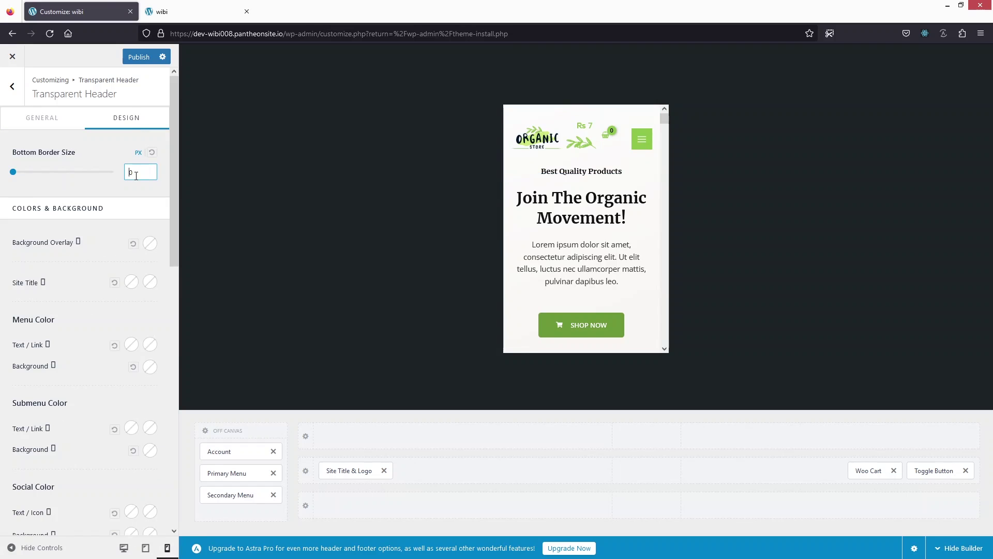
# Step: Give the transparent header a 1 px light-green (#8BC34A) bottom border
pyautogui.write('1')
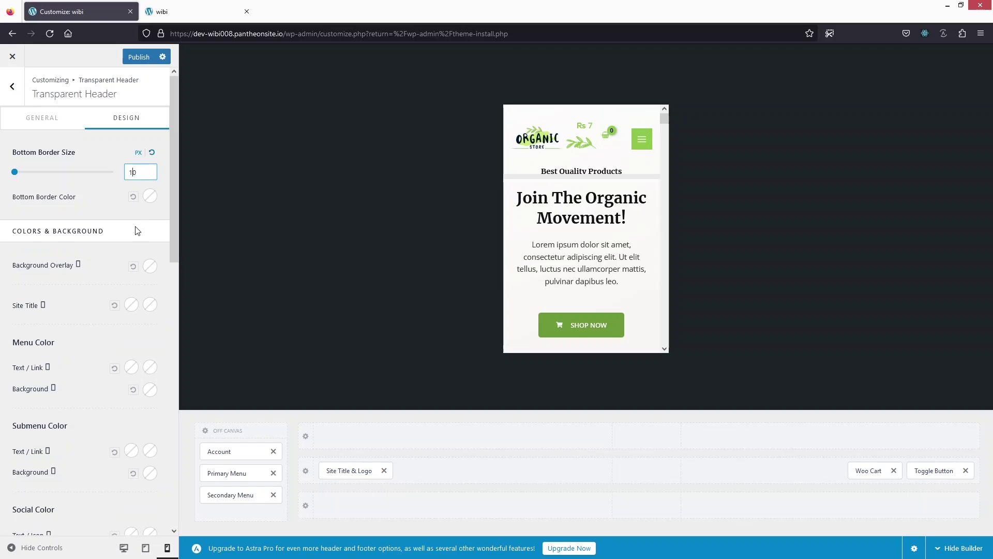
pyautogui.click(150, 196)
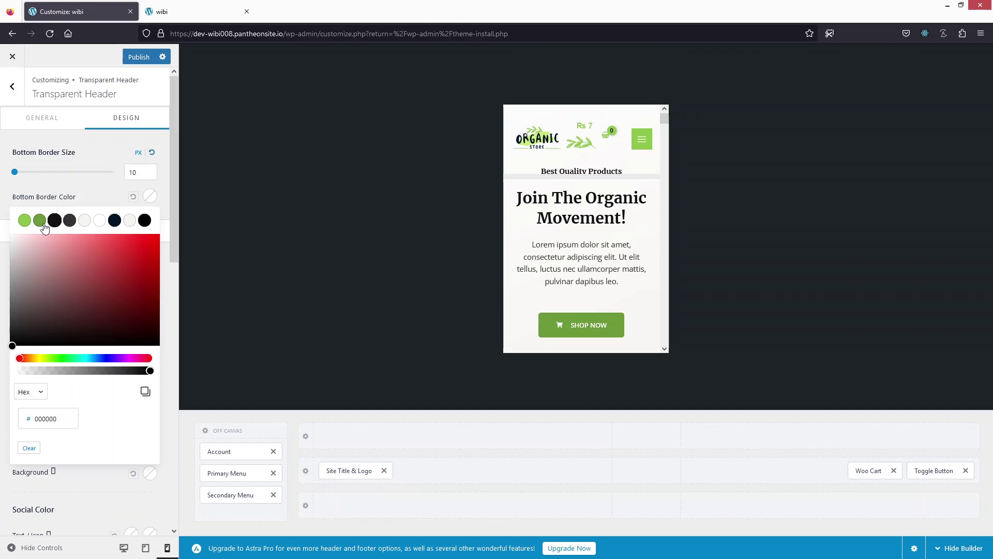
pyautogui.click(24, 220)
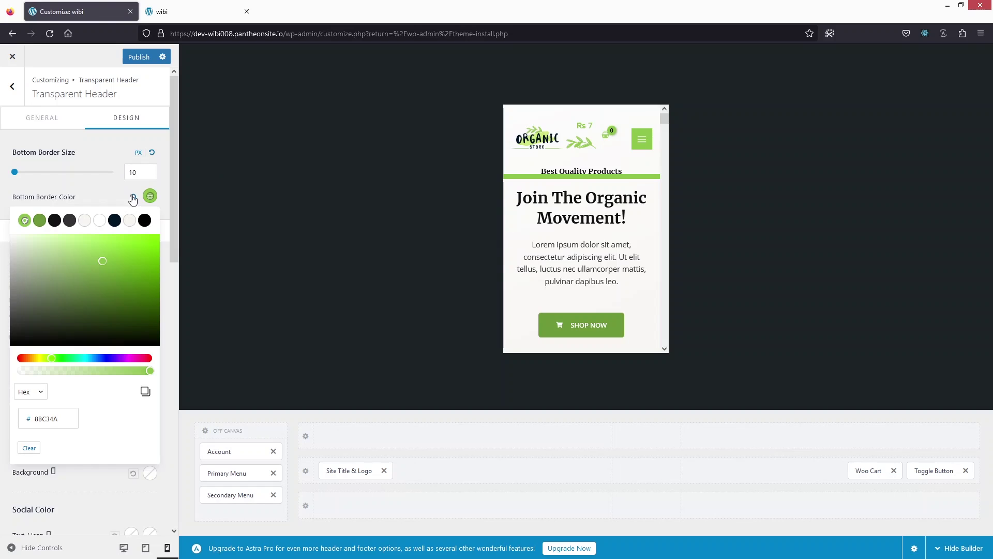
pyautogui.click(137, 174)
pyautogui.press('BackSpace')
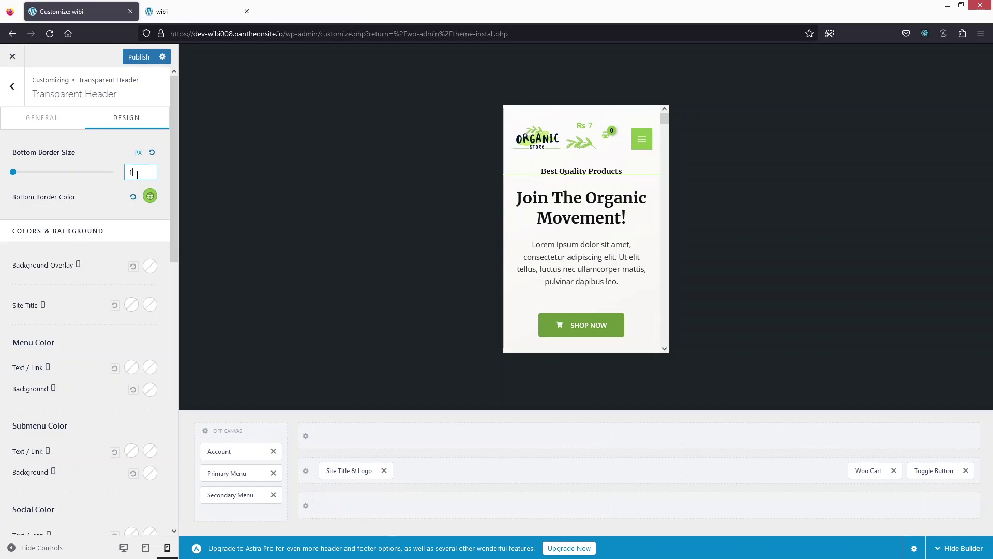
pyautogui.click(47, 123)
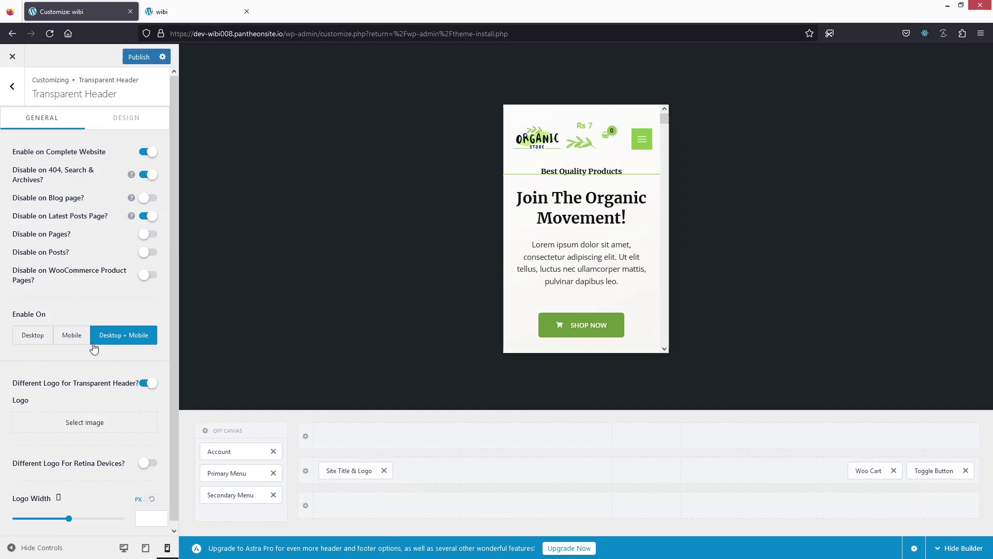
# Step: Limit the transparent header to Desktop and use organic-favicon-free-img.png as its logo
pyautogui.click(31, 336)
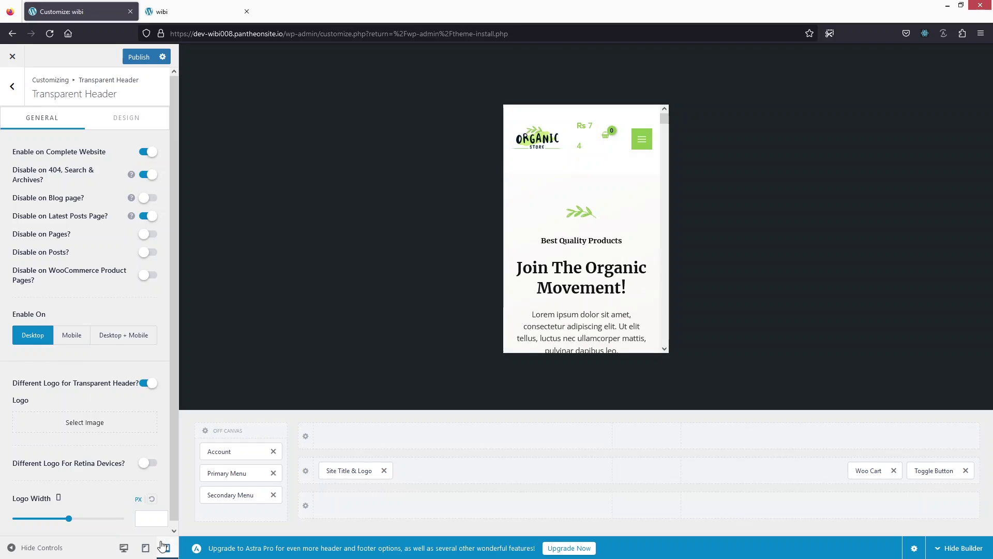
pyautogui.click(123, 548)
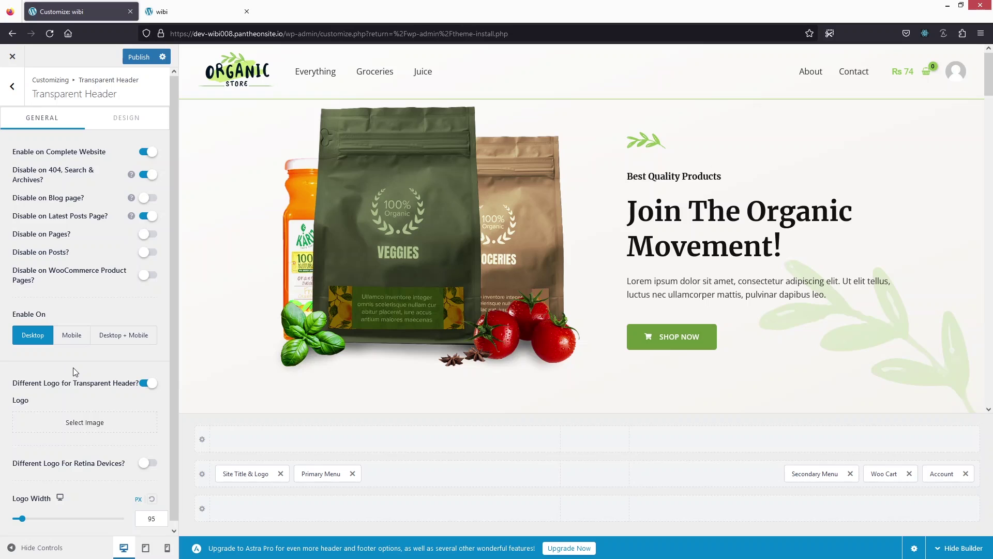
pyautogui.click(85, 423)
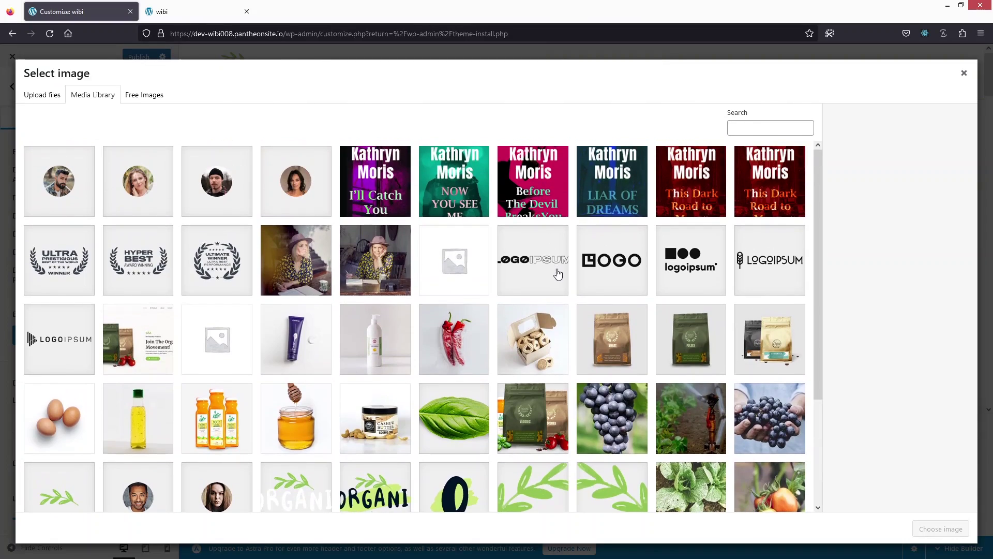
pyautogui.scroll(-2, 557, 277)
pyautogui.scroll(-2, 557, 280)
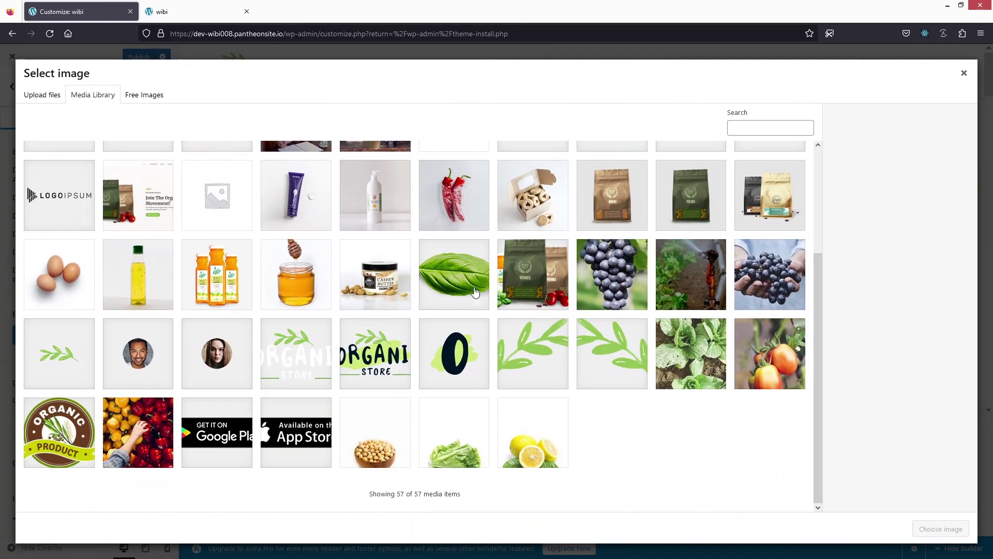
pyautogui.scroll(2, 348, 237)
pyautogui.click(453, 446)
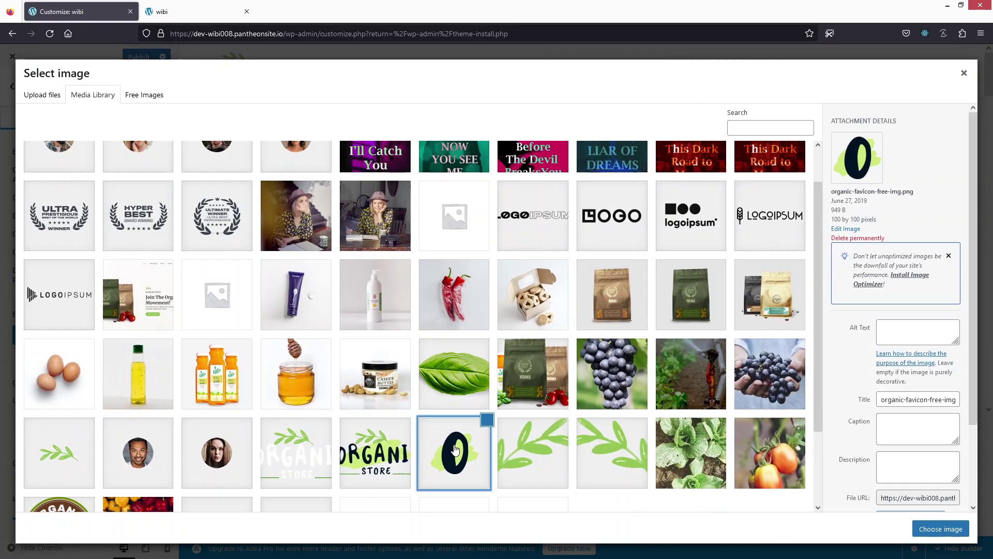
pyautogui.scroll(-2, 455, 446)
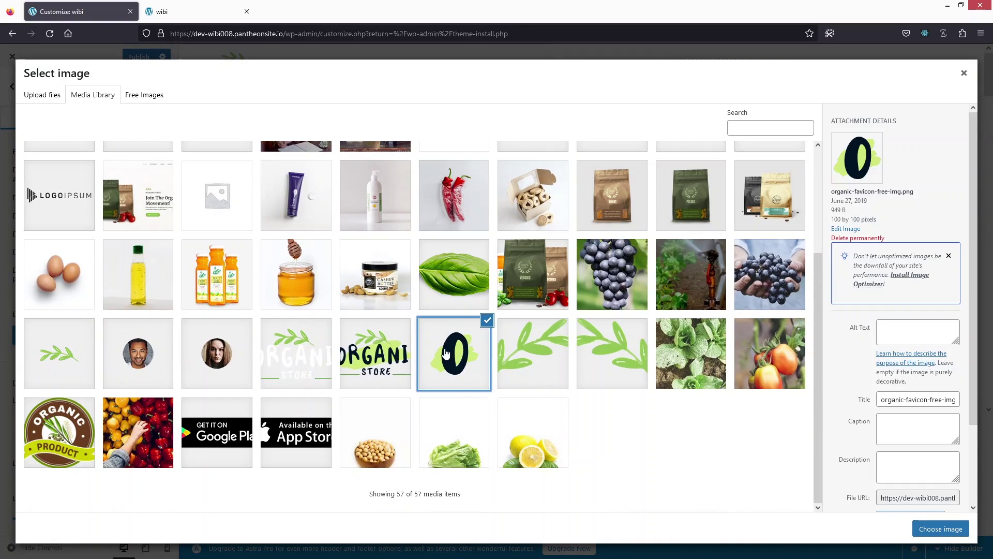
pyautogui.click(945, 527)
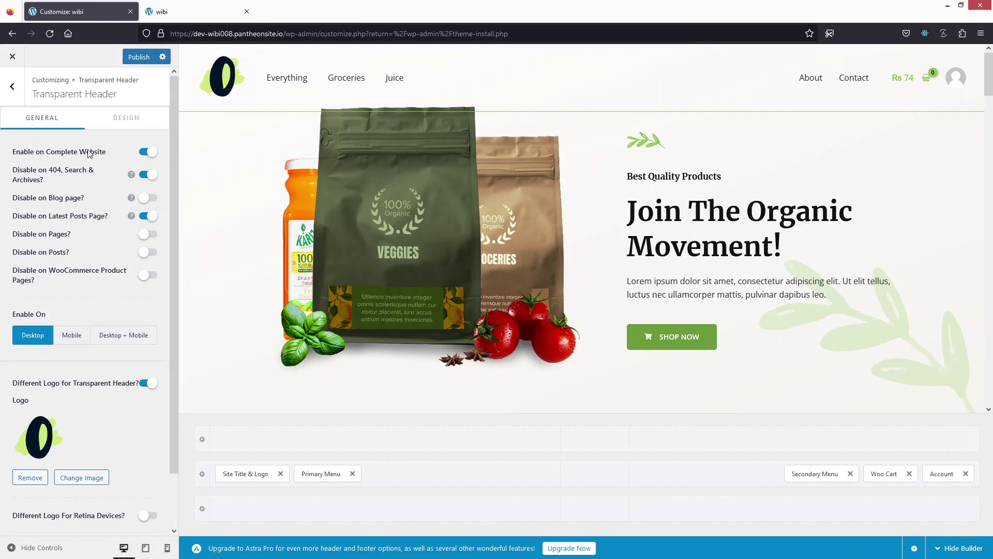
# Step: Re-toggle the site-wide transparent header on and shrink its logo width from 95 to 50 px
pyautogui.click(145, 154)
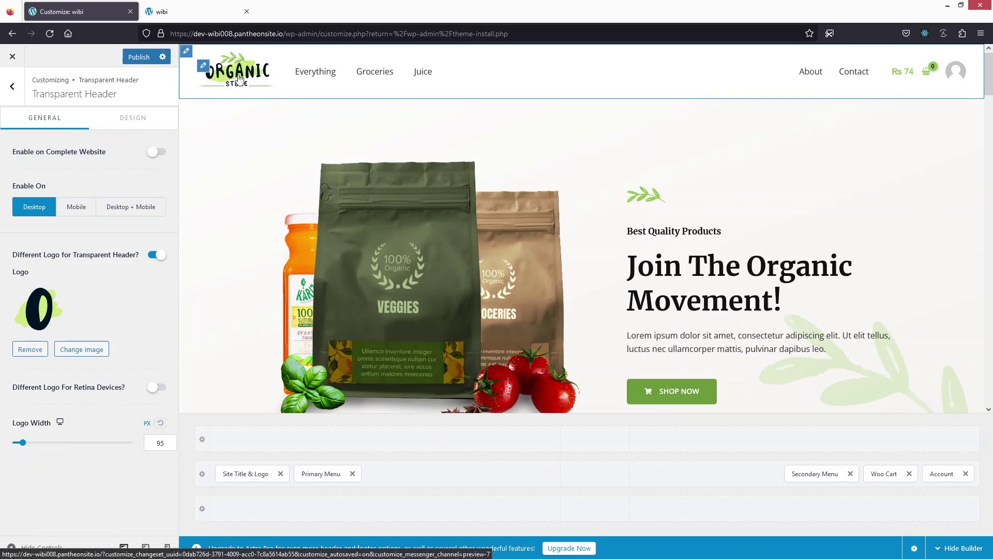
pyautogui.click(155, 152)
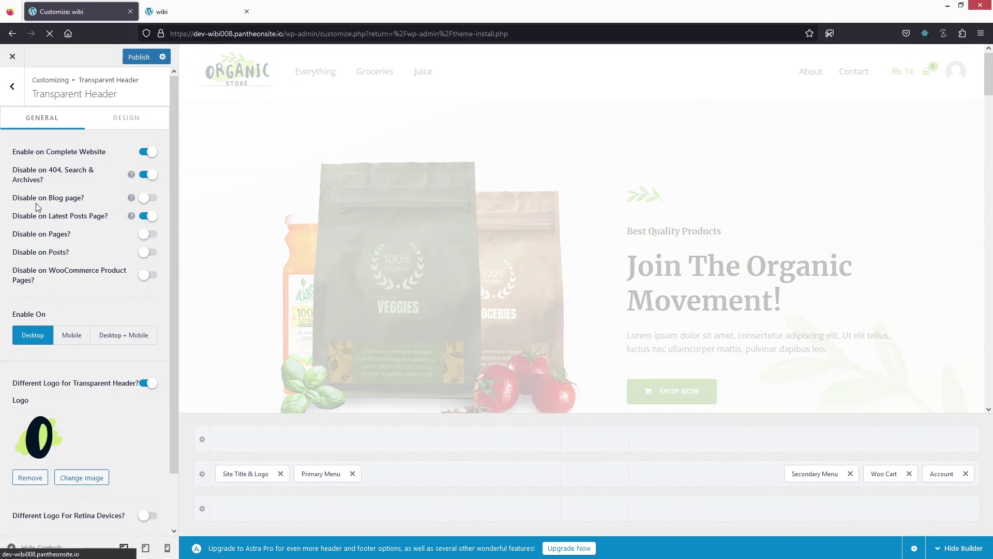
pyautogui.scroll(-2, 35, 203)
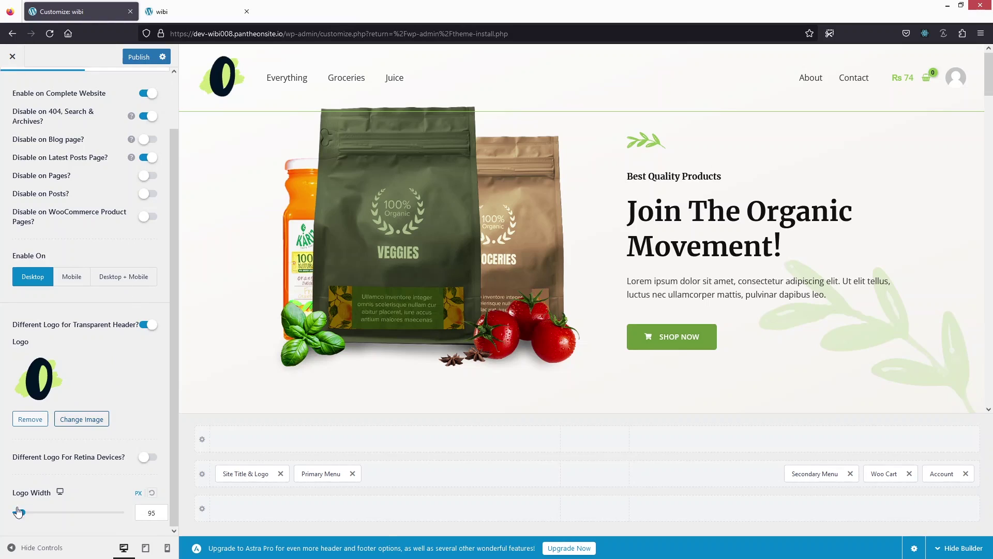
pyautogui.moveTo(17, 516); pyautogui.dragTo(14, 519)
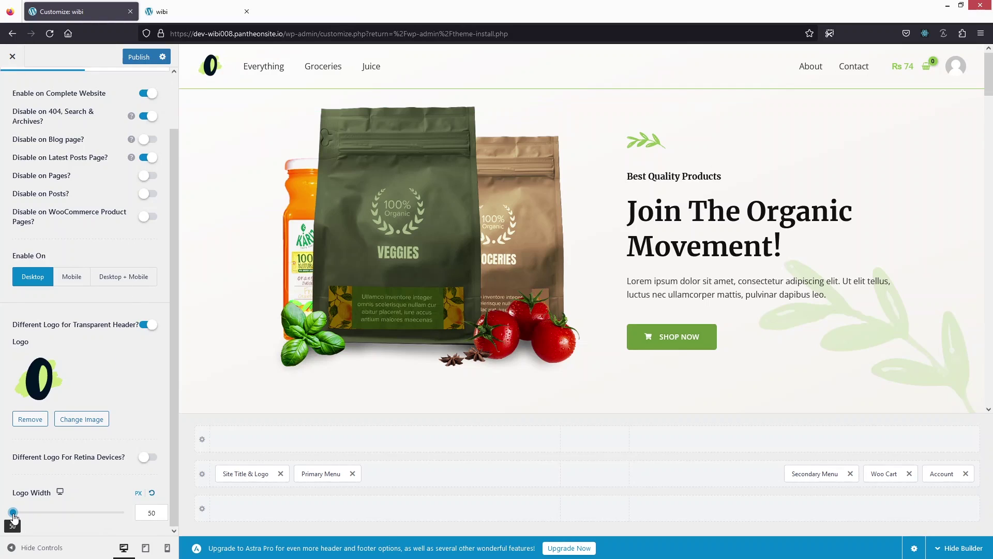
pyautogui.scroll(2, 94, 261)
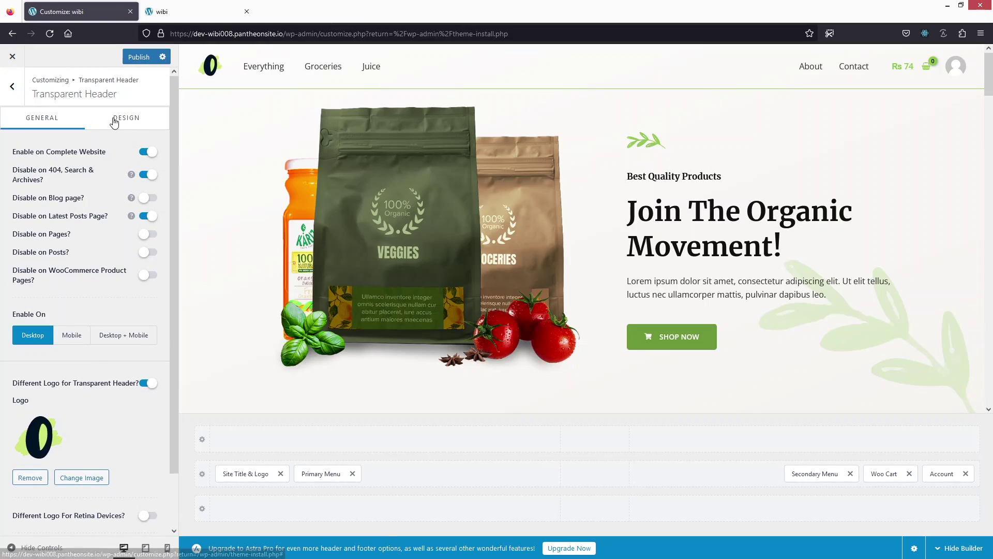
# Step: Give the transparent header a nearly transparent green background overlay (#8AC24A12)
pyautogui.click(114, 122)
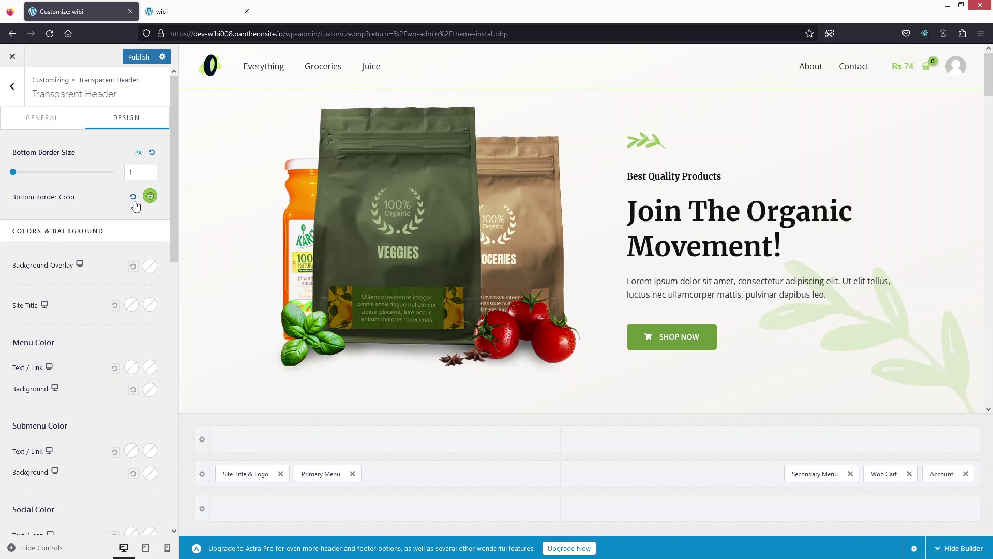
pyautogui.scroll(-1, 31, 222)
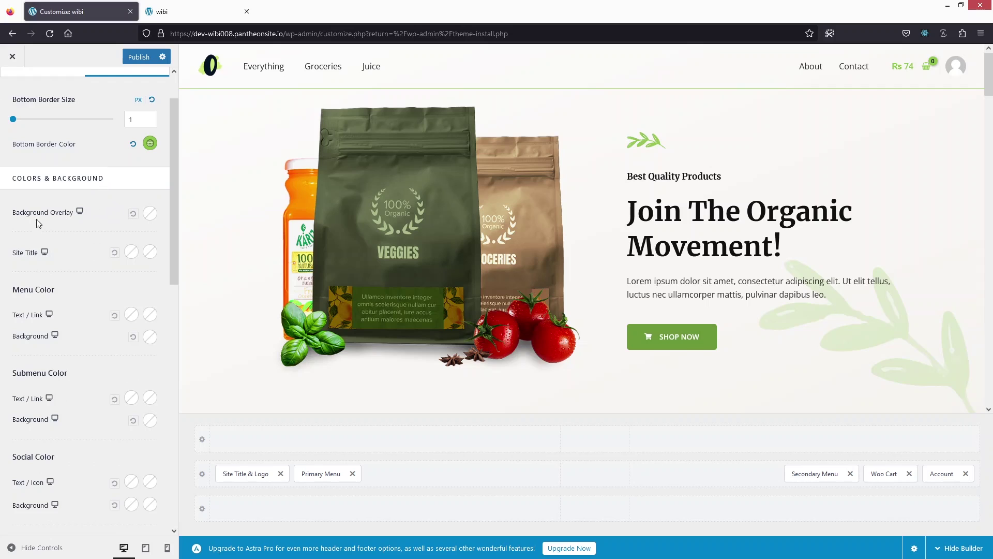
pyautogui.click(150, 214)
pyautogui.moveTo(122, 278); pyautogui.dragTo(116, 257)
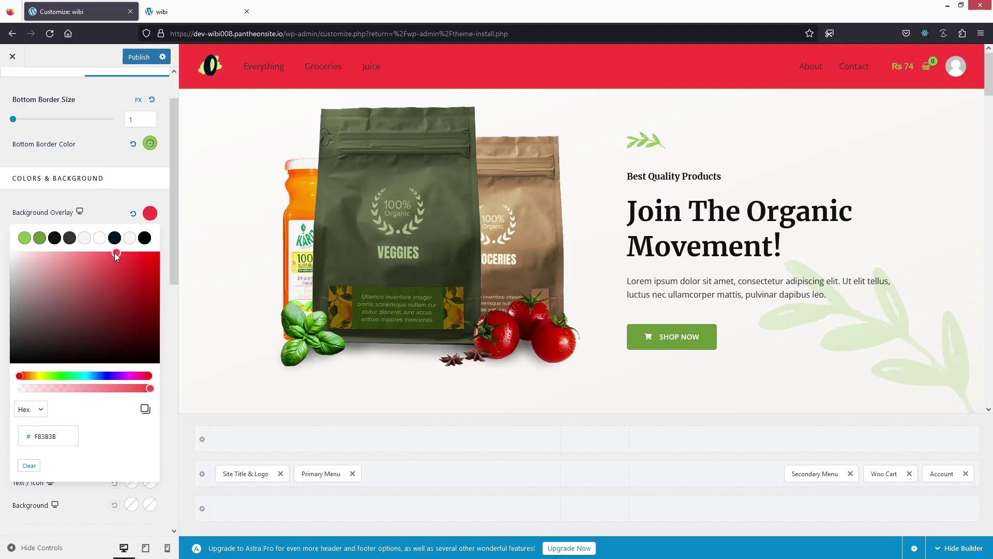
pyautogui.click(24, 238)
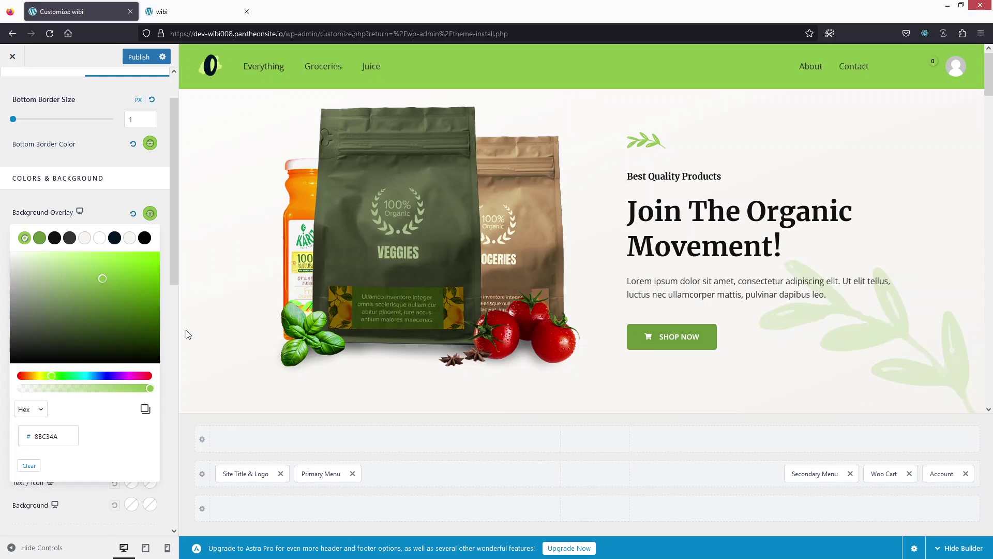
pyautogui.moveTo(150, 388); pyautogui.dragTo(30, 391)
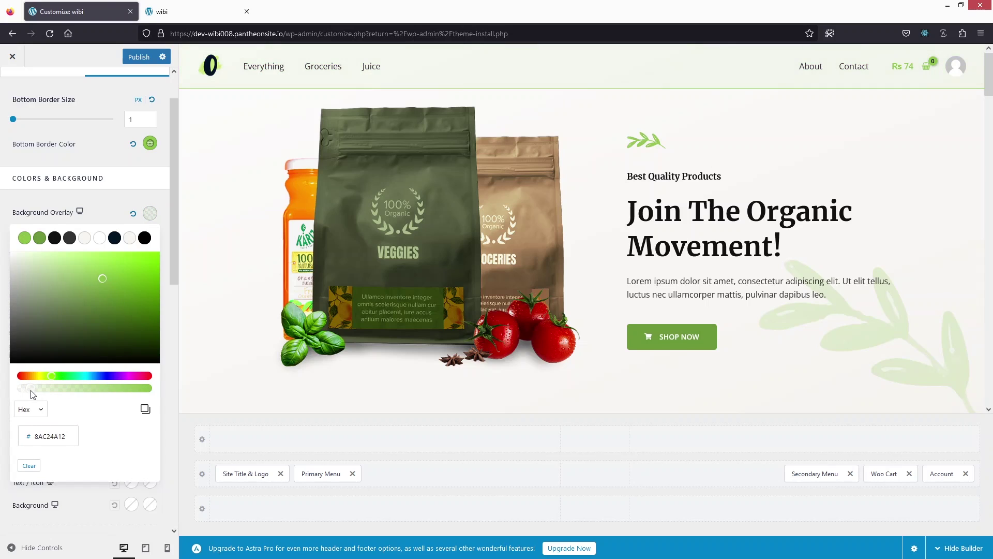
pyautogui.click(82, 193)
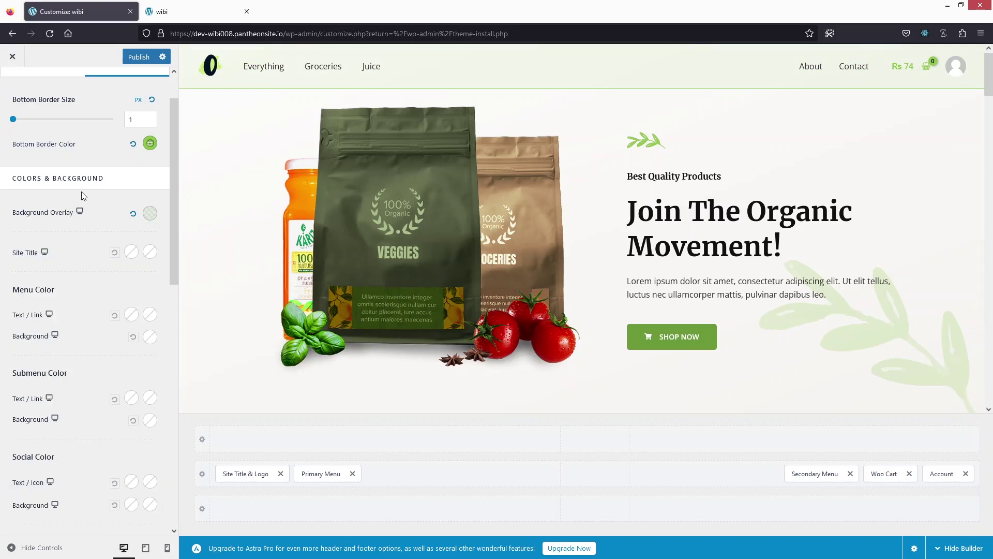
pyautogui.scroll(2, 148, 227)
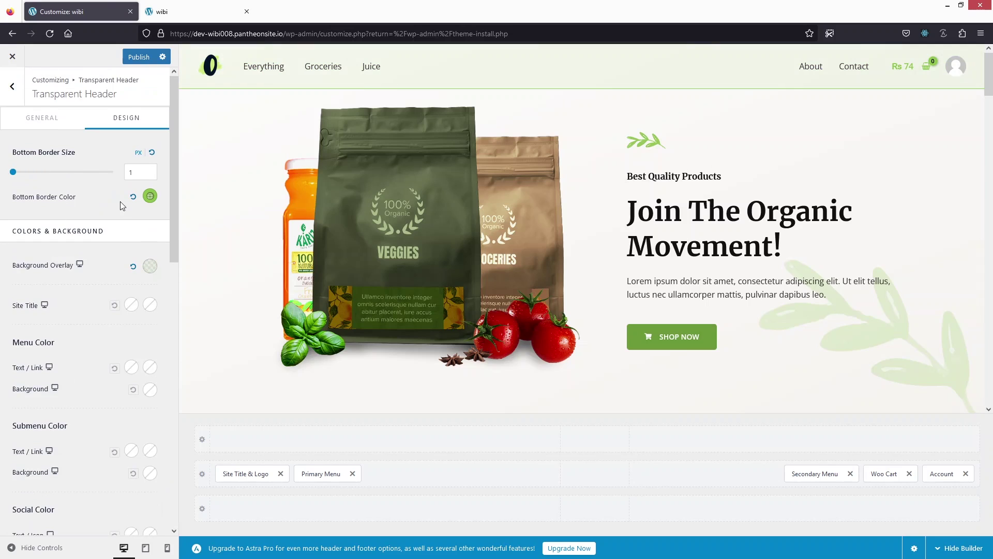
# Step: Clear the transparent header's bottom border colour and set Bottom Border Size to 0
pyautogui.click(133, 198)
pyautogui.moveTo(139, 173); pyautogui.dragTo(87, 165)
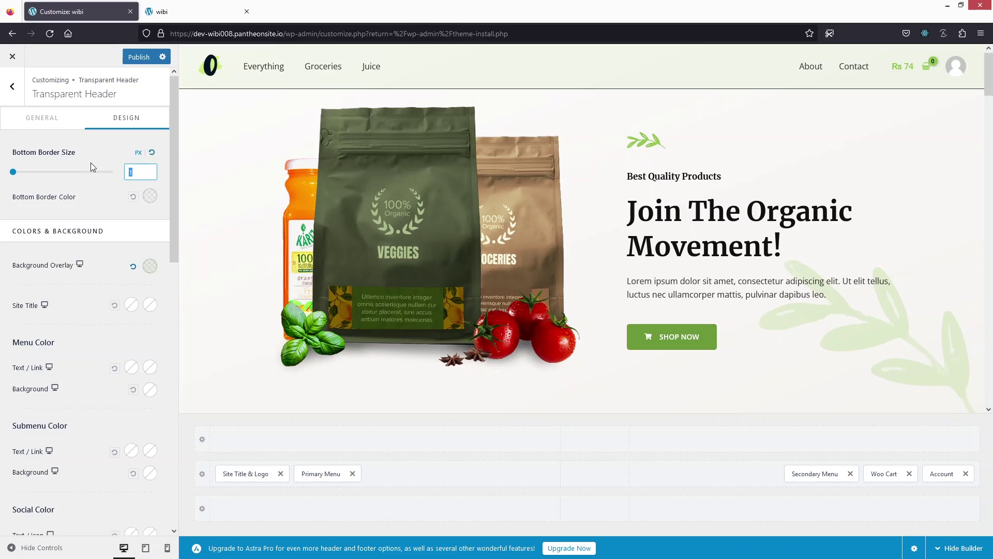
pyautogui.write('0')
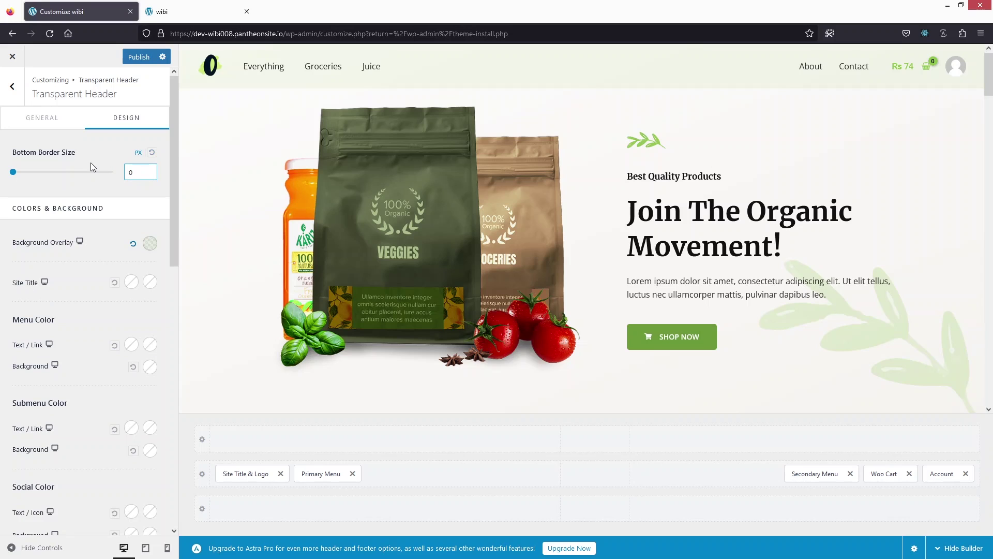
pyautogui.scroll(-1, 59, 199)
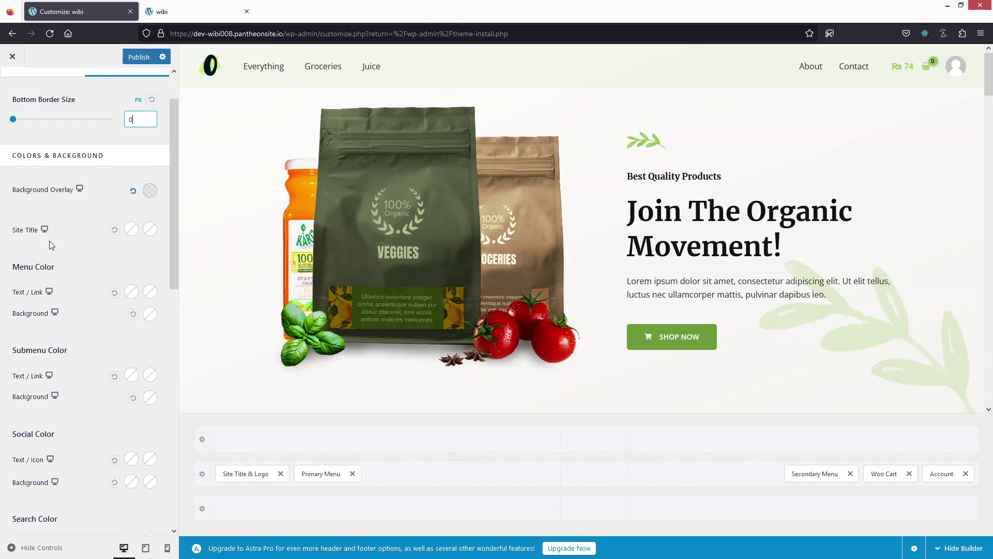
pyautogui.scroll(-2, 64, 236)
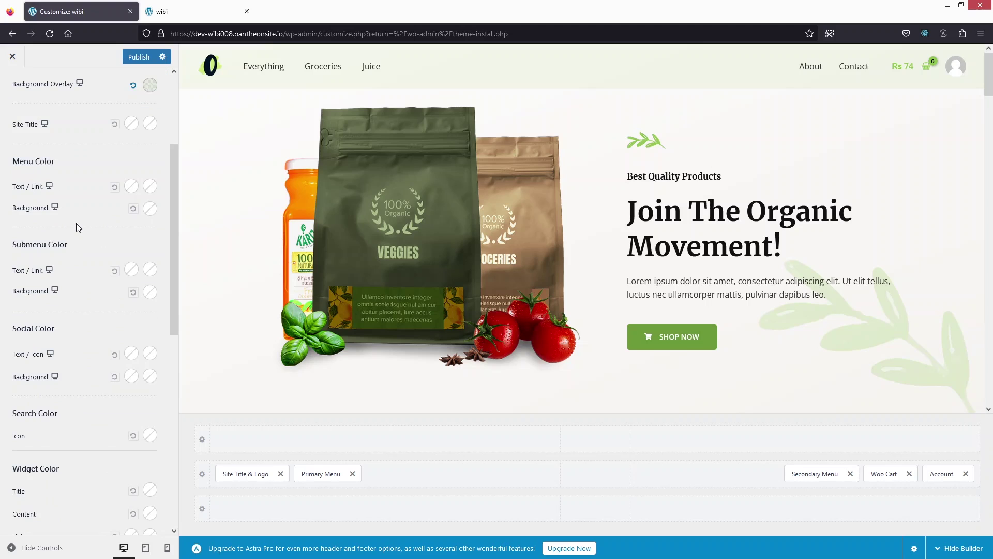
# Step: Try green and off-white Menu Background colours, then reset it to no colour
pyautogui.click(150, 209)
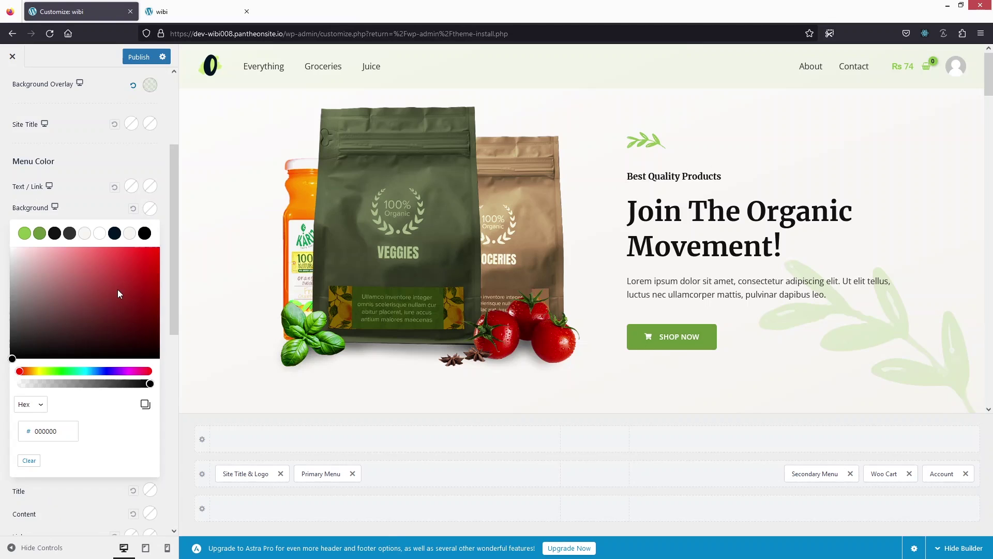
pyautogui.click(41, 235)
pyautogui.click(129, 233)
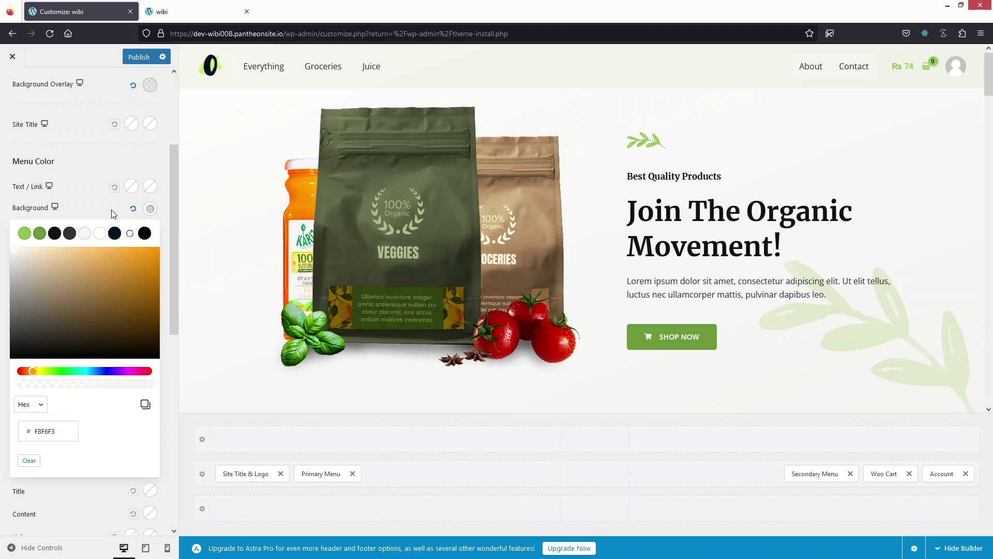
pyautogui.click(133, 208)
pyautogui.click(88, 207)
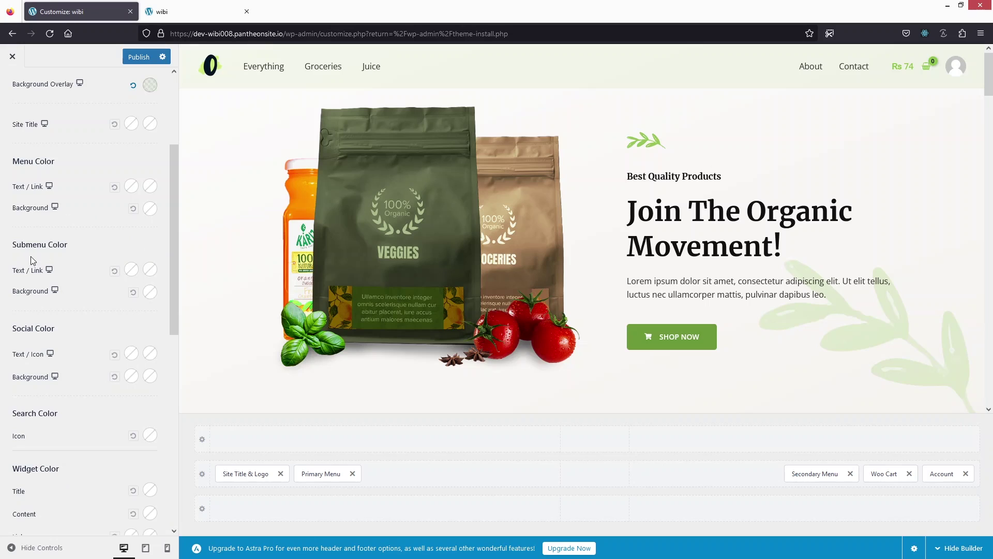
pyautogui.scroll(-1, 69, 272)
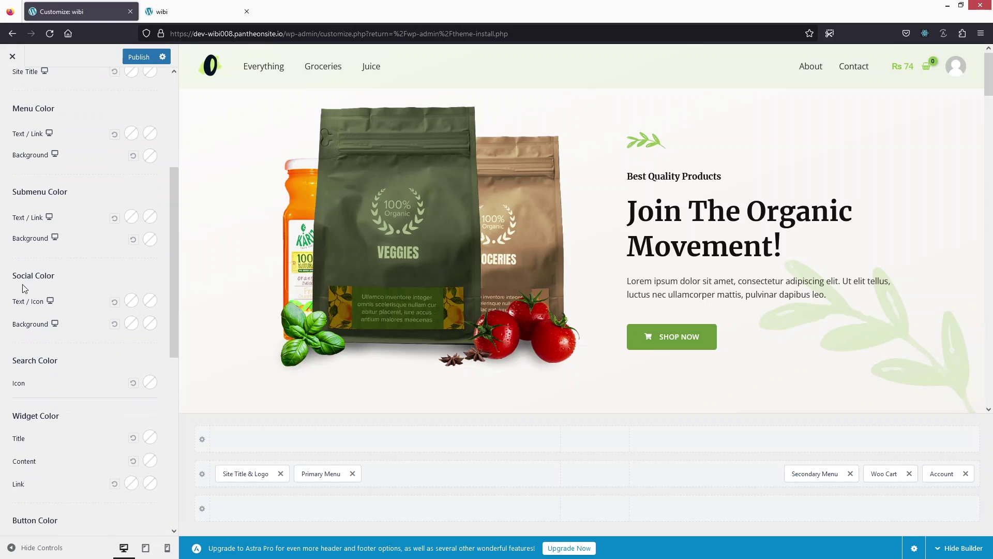
pyautogui.scroll(-1, 49, 431)
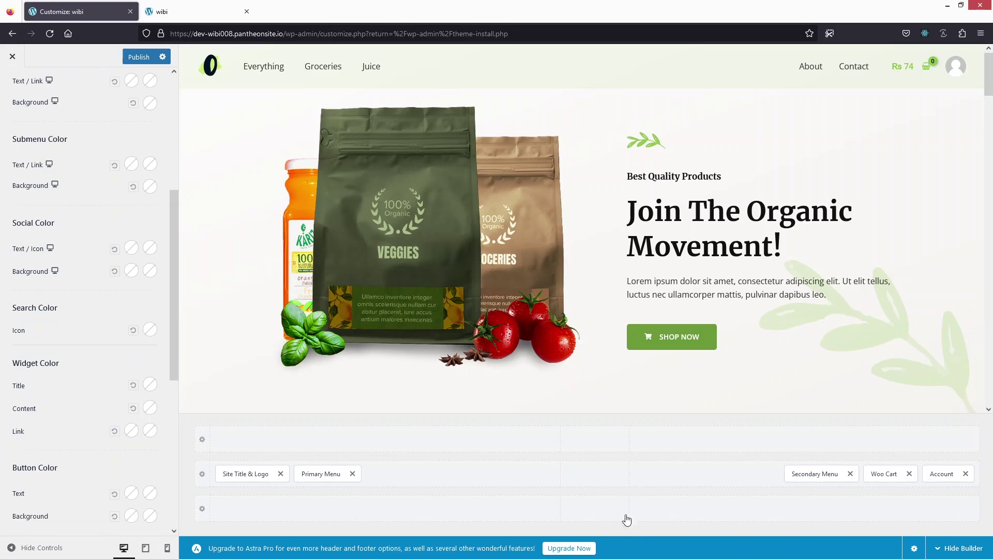
pyautogui.click(593, 474)
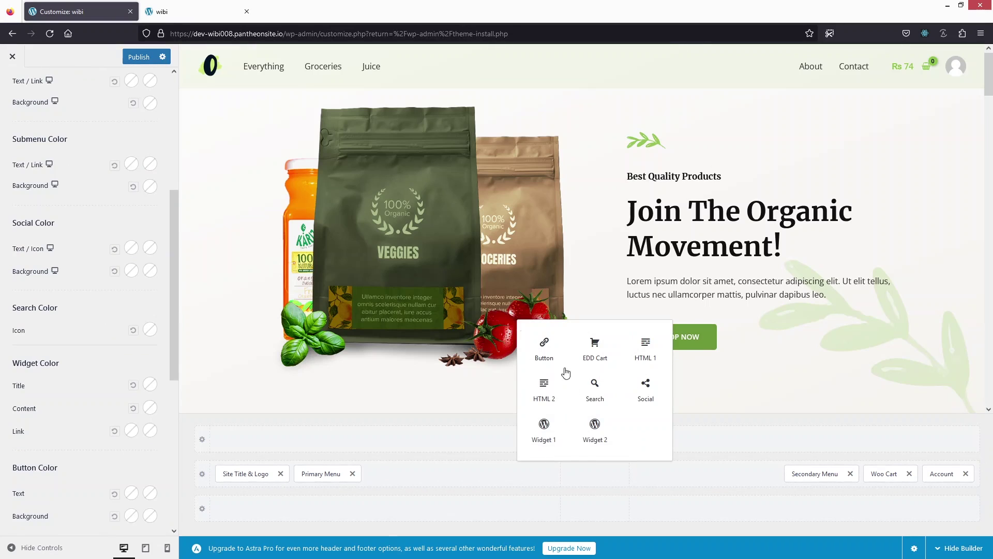
pyautogui.click(645, 388)
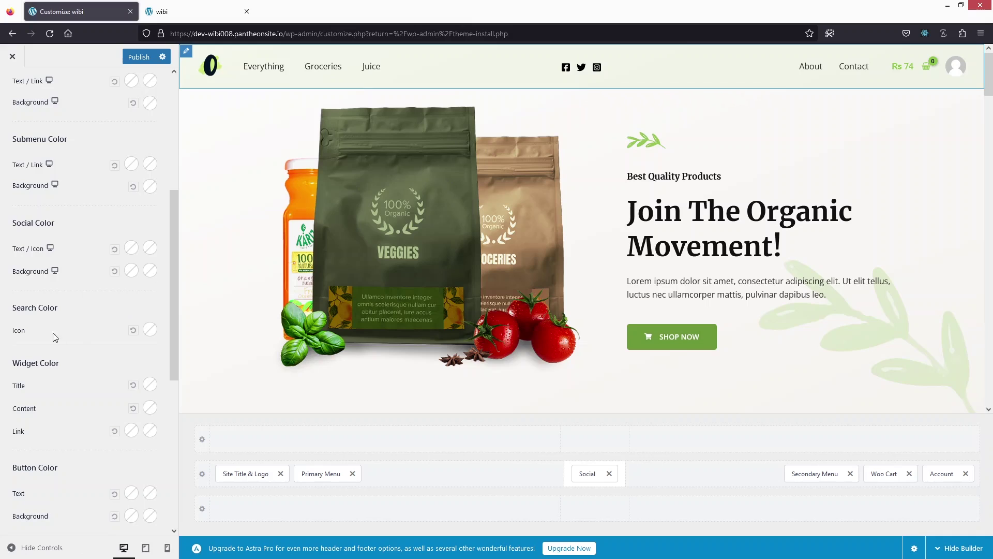
pyautogui.click(132, 248)
pyautogui.click(24, 260)
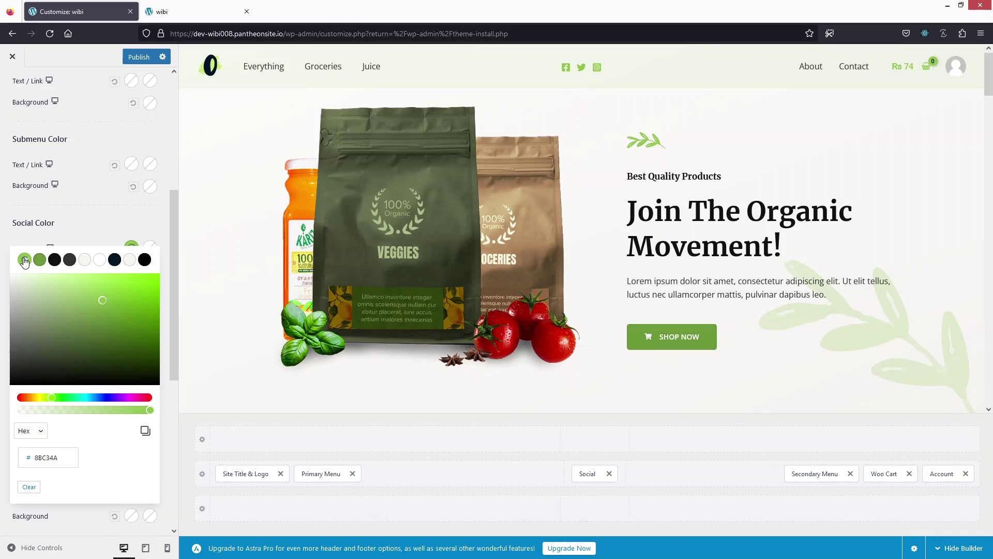
pyautogui.click(84, 229)
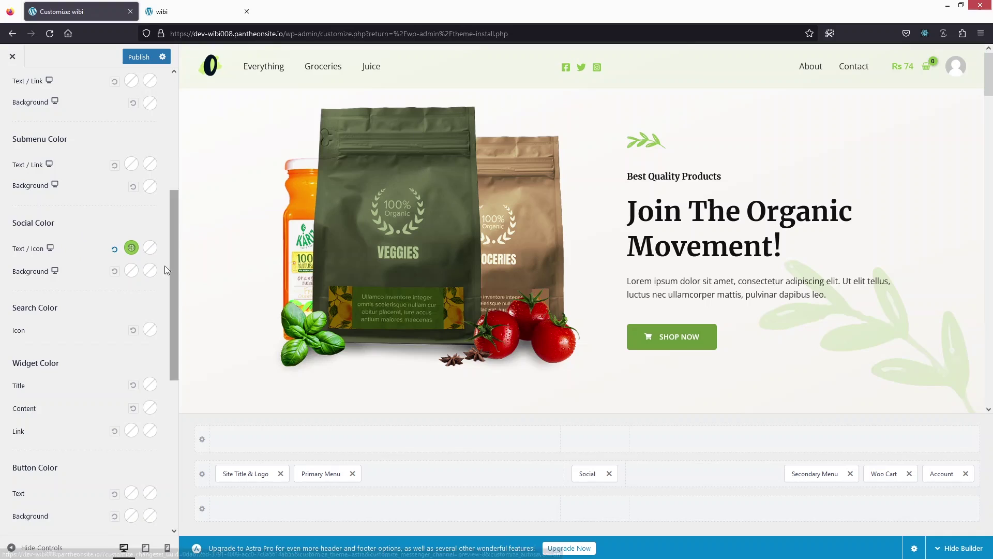
pyautogui.click(150, 247)
pyautogui.click(39, 260)
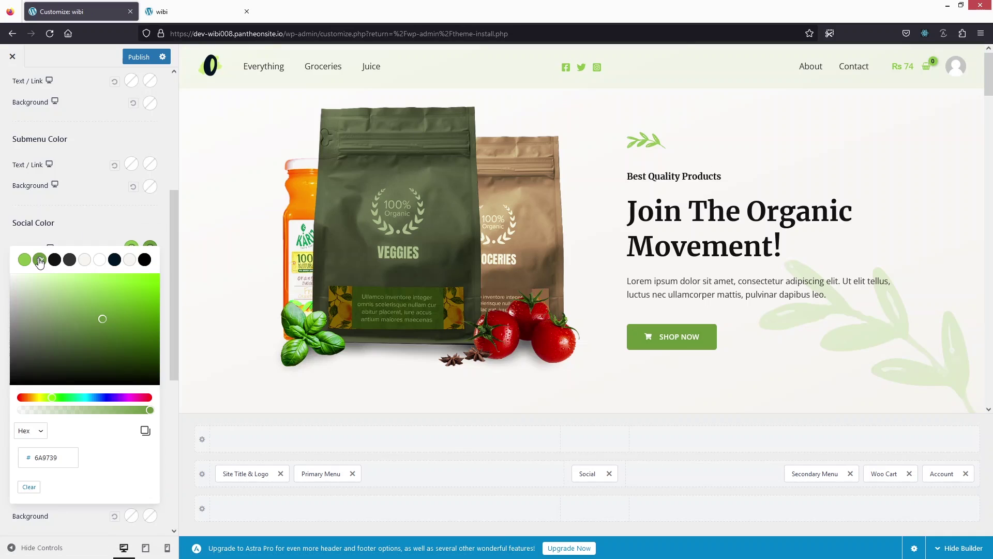
pyautogui.click(91, 238)
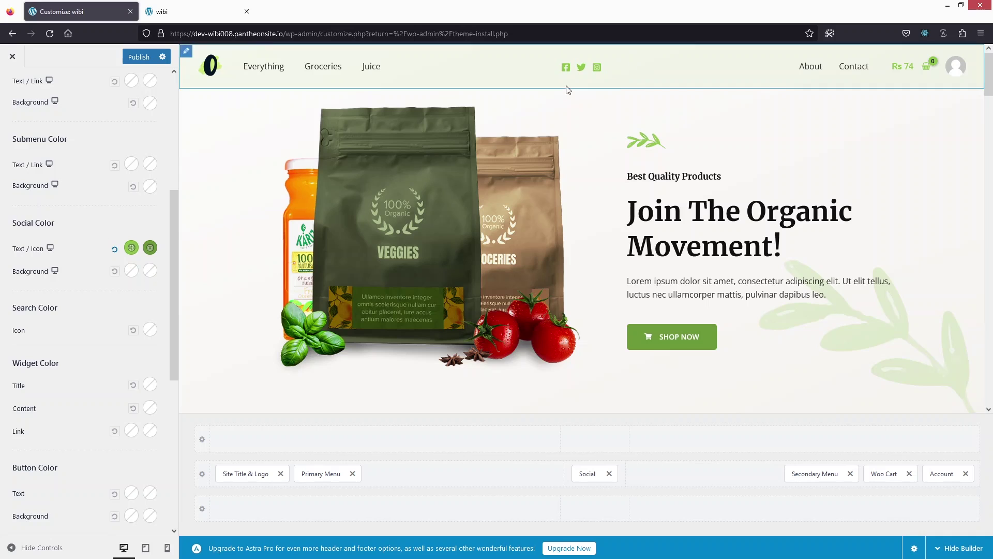
# Step: Reset the social icon colours to default and remove the Social element from the header
pyautogui.click(115, 250)
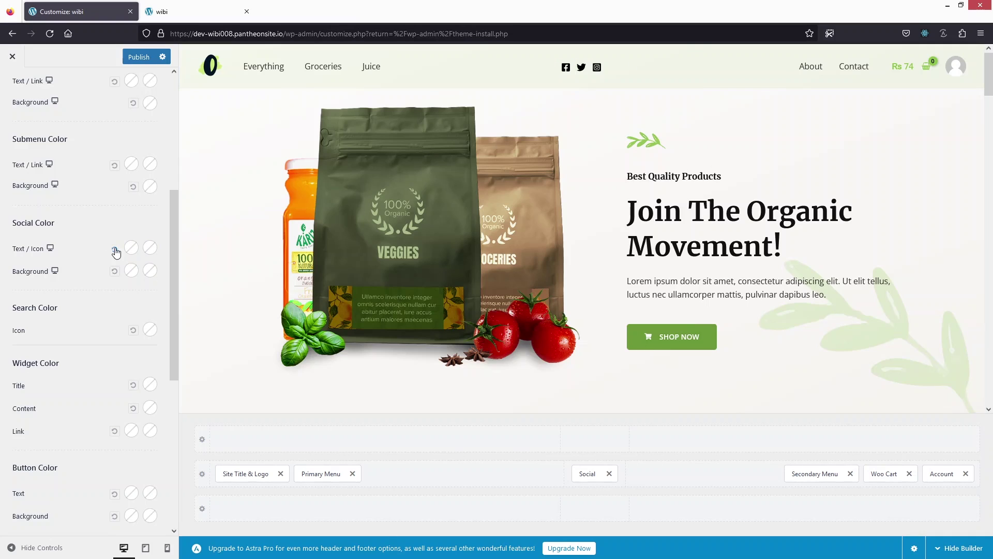
pyautogui.click(609, 474)
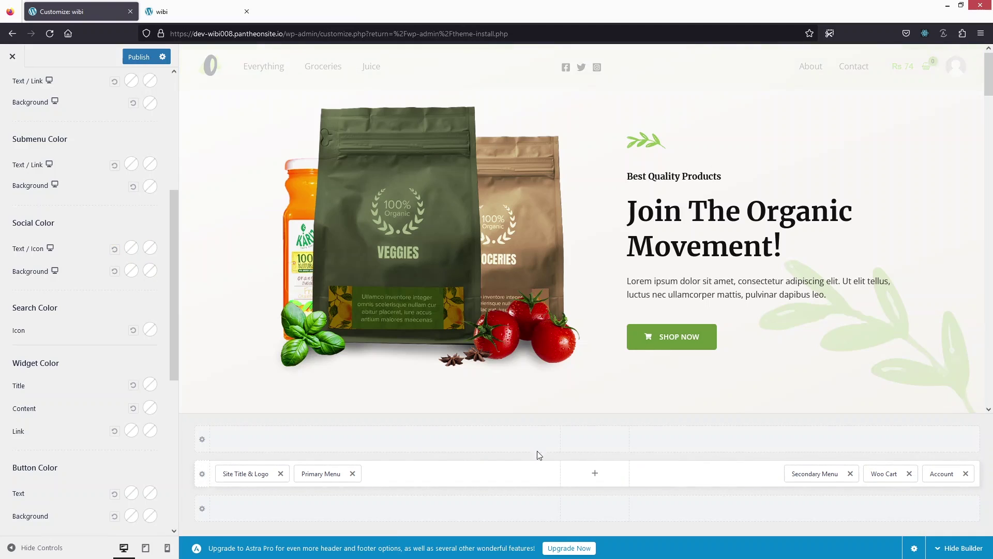
pyautogui.scroll(-2, 62, 290)
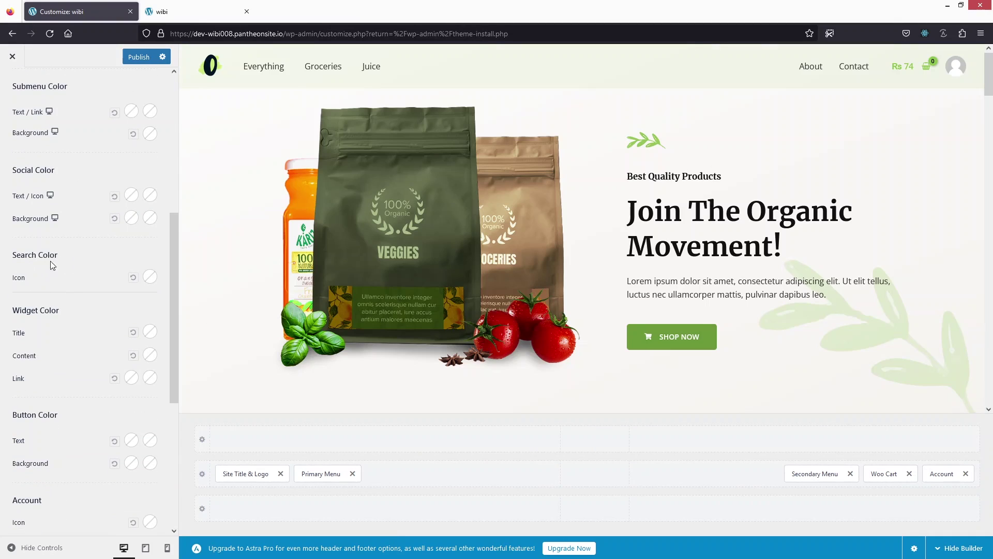
# Step: Set the Woo Cart Icon Color to black so the cart icon and price turn black
pyautogui.scroll(-2, 80, 286)
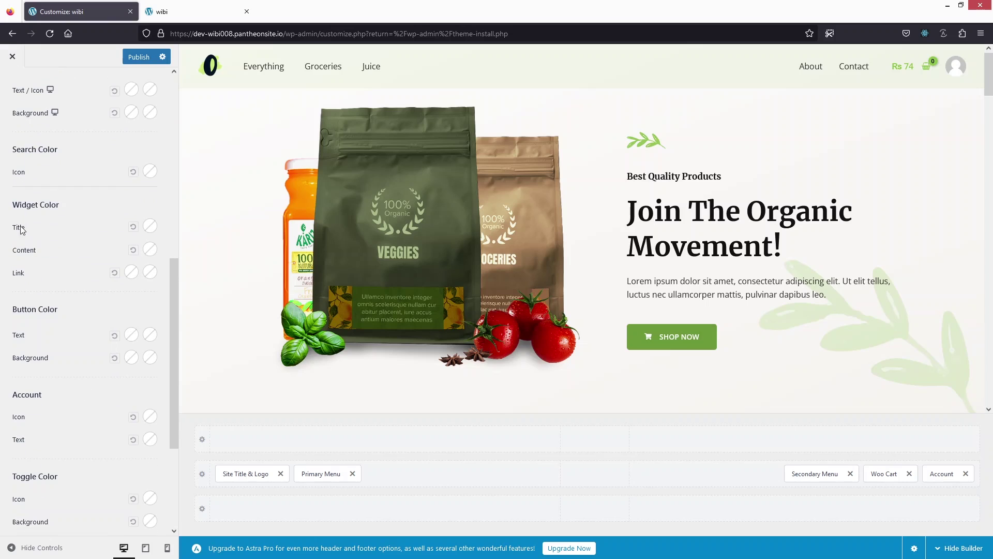
pyautogui.scroll(-2, 71, 237)
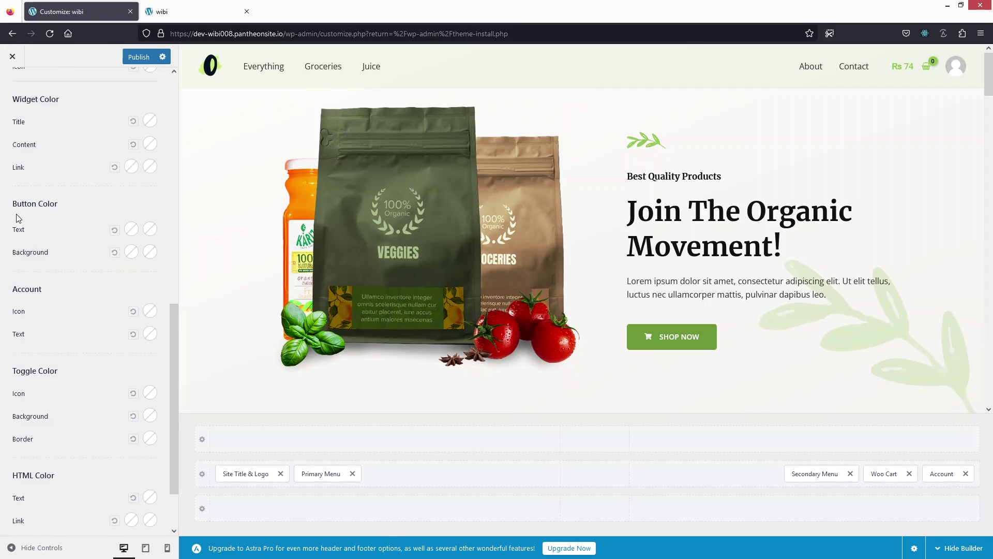
pyautogui.scroll(-2, 17, 217)
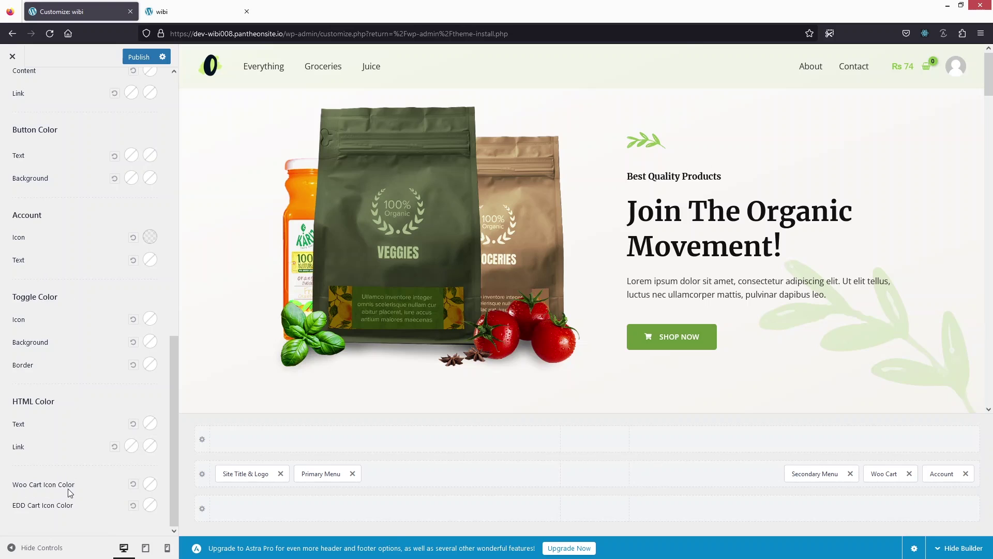
pyautogui.click(147, 485)
pyautogui.scroll(-2, 93, 476)
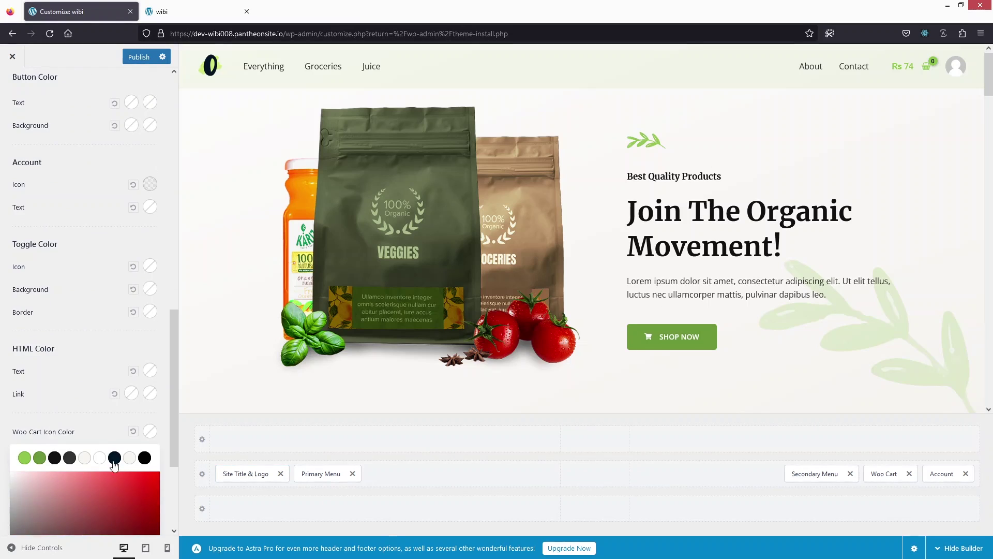
pyautogui.click(145, 458)
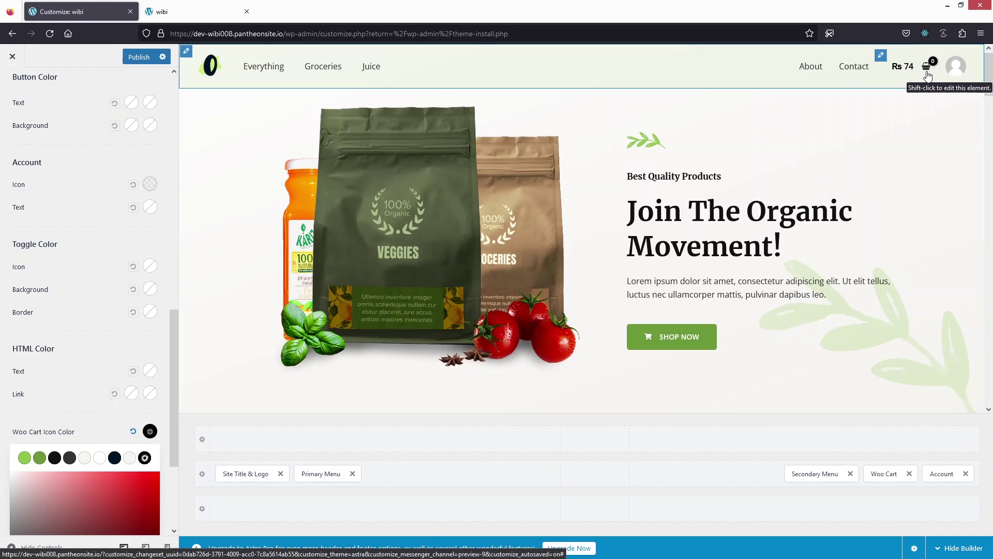
pyautogui.click(107, 432)
pyautogui.scroll(6, 88, 233)
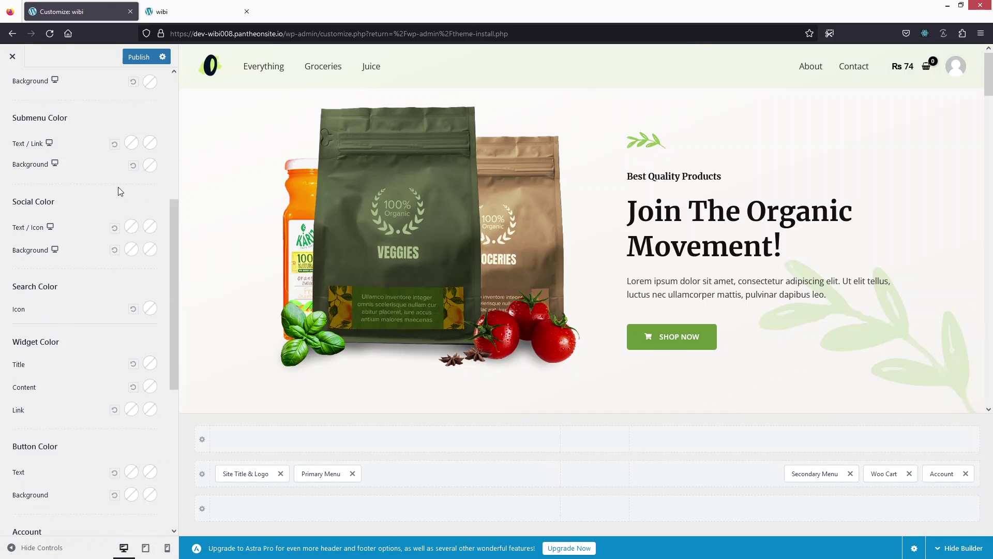
pyautogui.scroll(5, 118, 188)
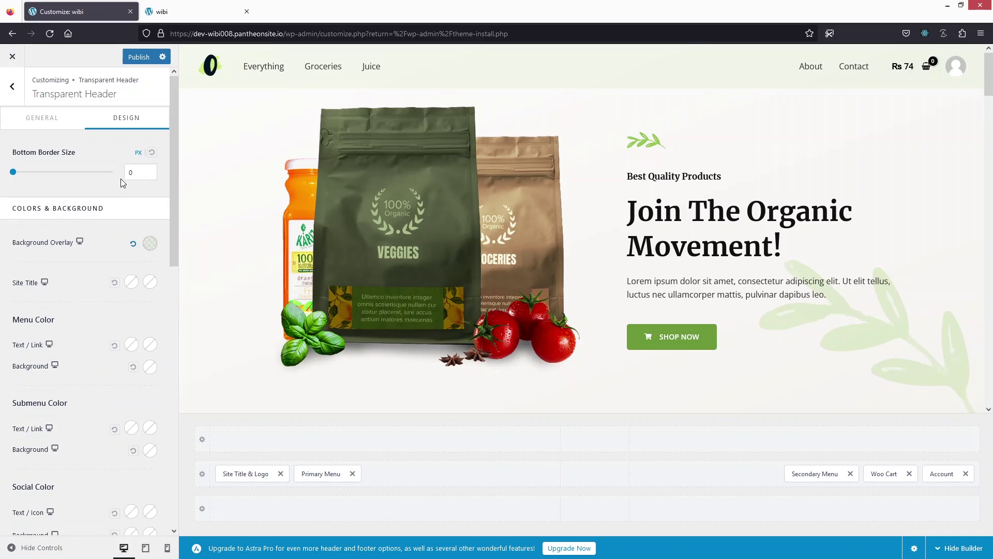
# Step: Clear the transparent header's background overlay, publish the changes, and switch to the live site tab
pyautogui.click(133, 243)
pyautogui.scroll(-1, 109, 241)
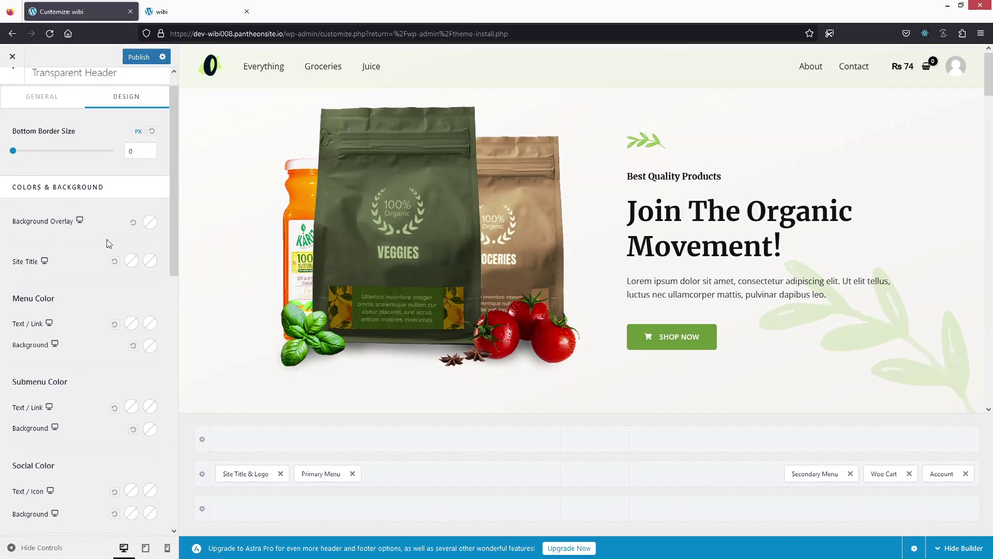
pyautogui.scroll(1, 108, 233)
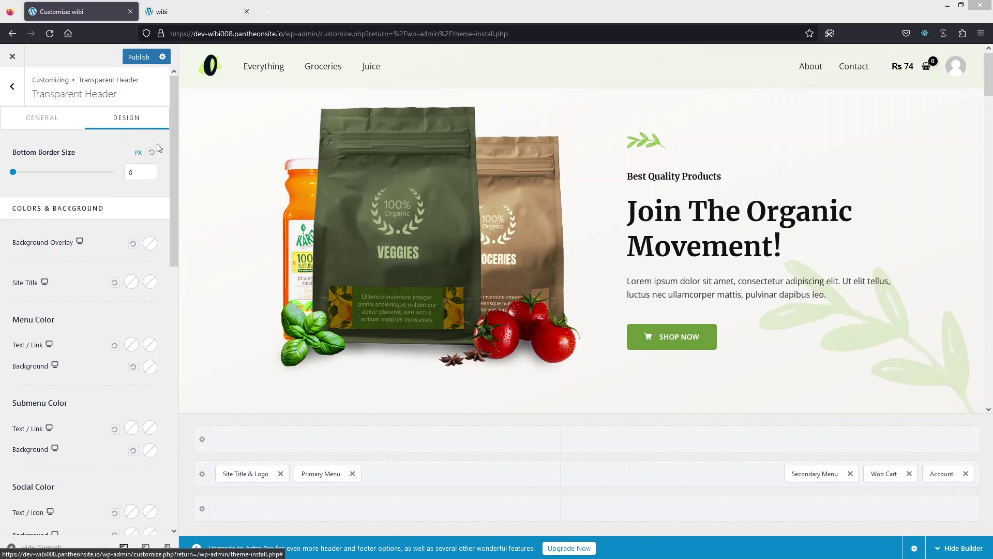
pyautogui.click(139, 57)
pyautogui.click(168, 16)
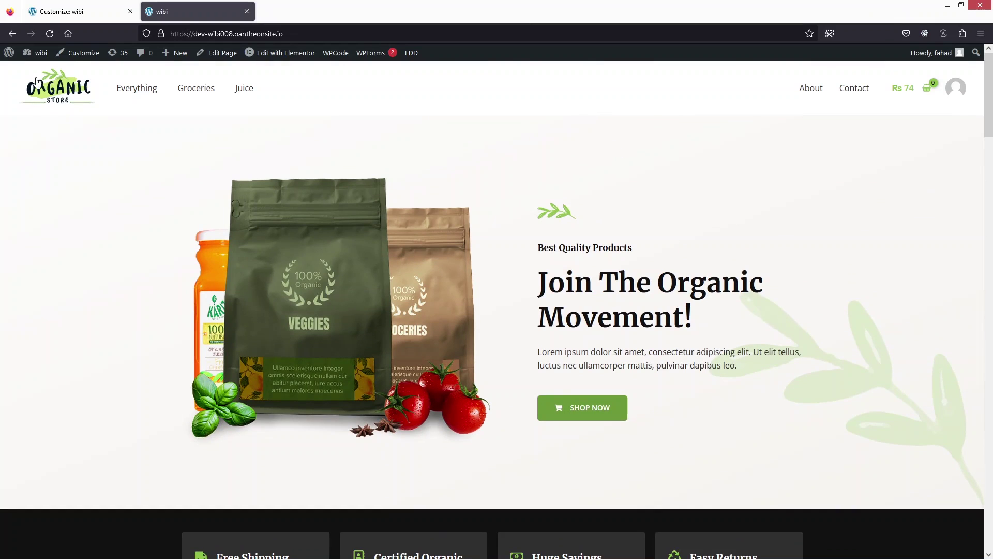
# Step: Reload the live home page to check the new logo and black cart, then open it in Elementor
pyautogui.click(49, 35)
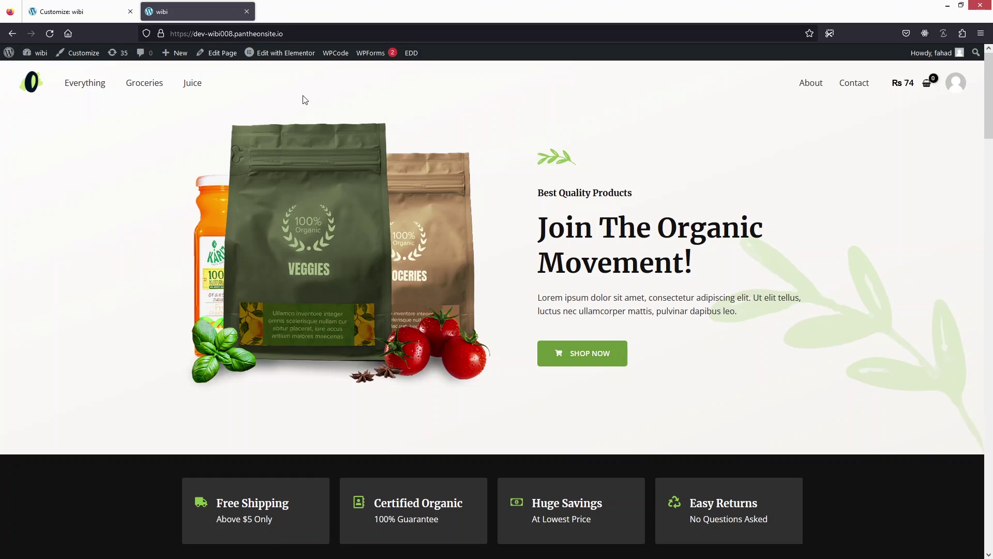
pyautogui.click(275, 59)
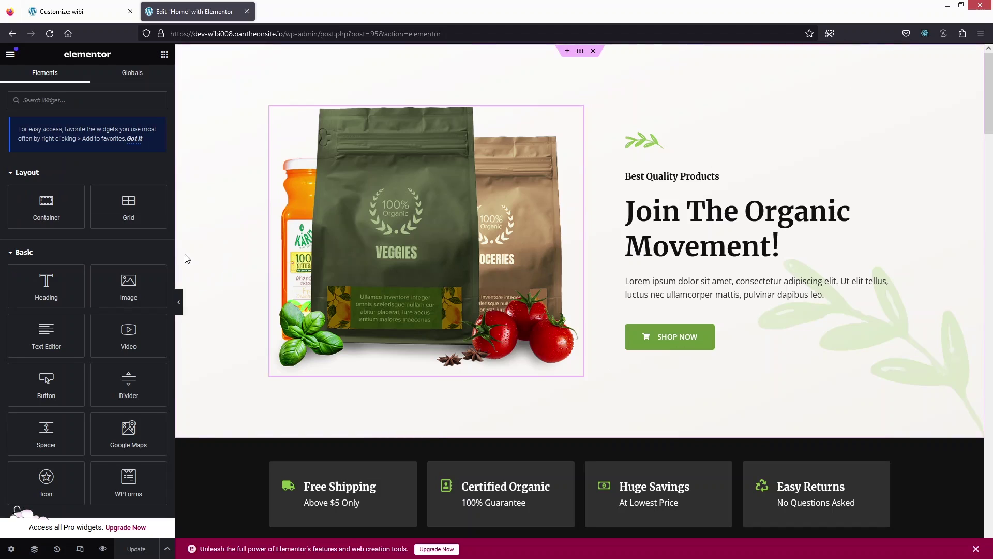
# Step: Give the hero image an unlinked -200 px top margin and update the page
pyautogui.click(418, 187)
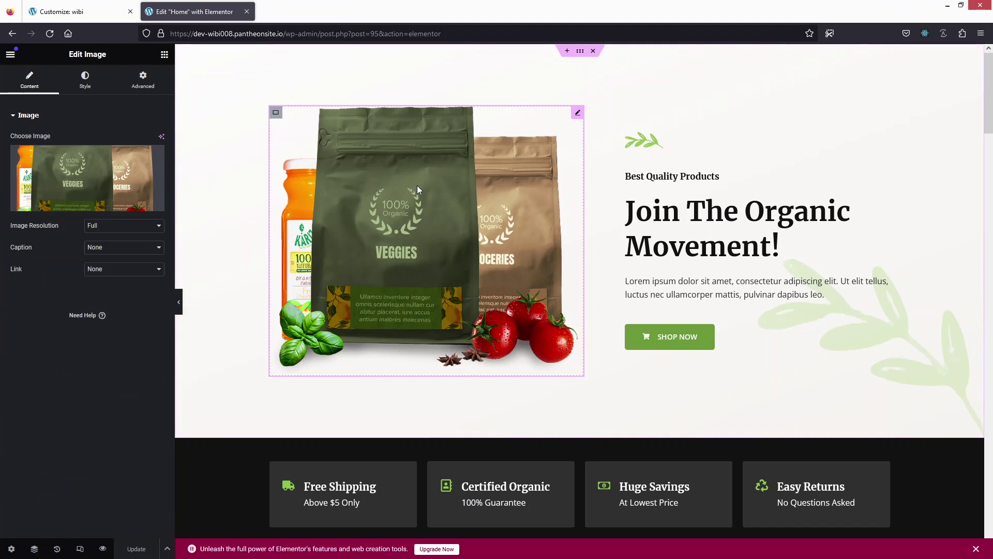
pyautogui.click(154, 91)
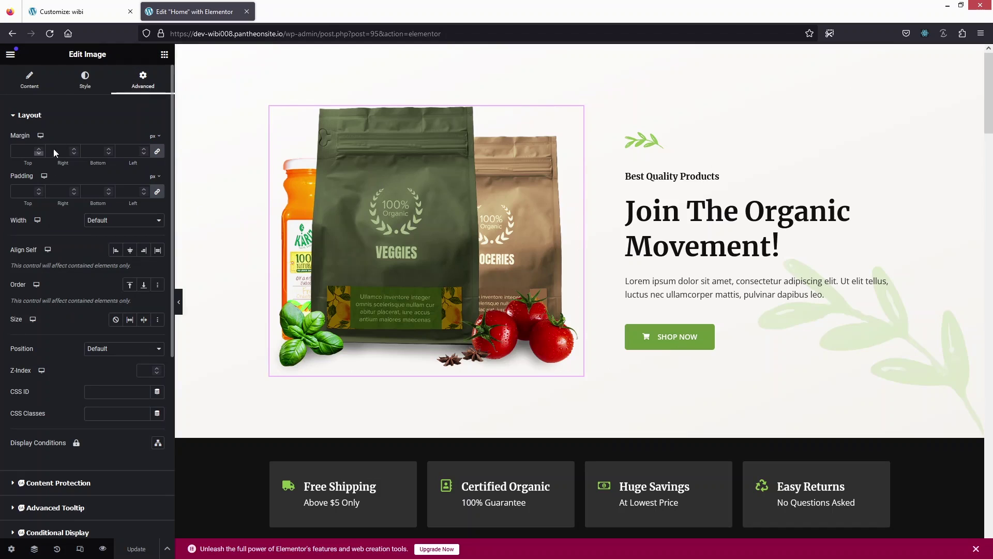
pyautogui.click(157, 151)
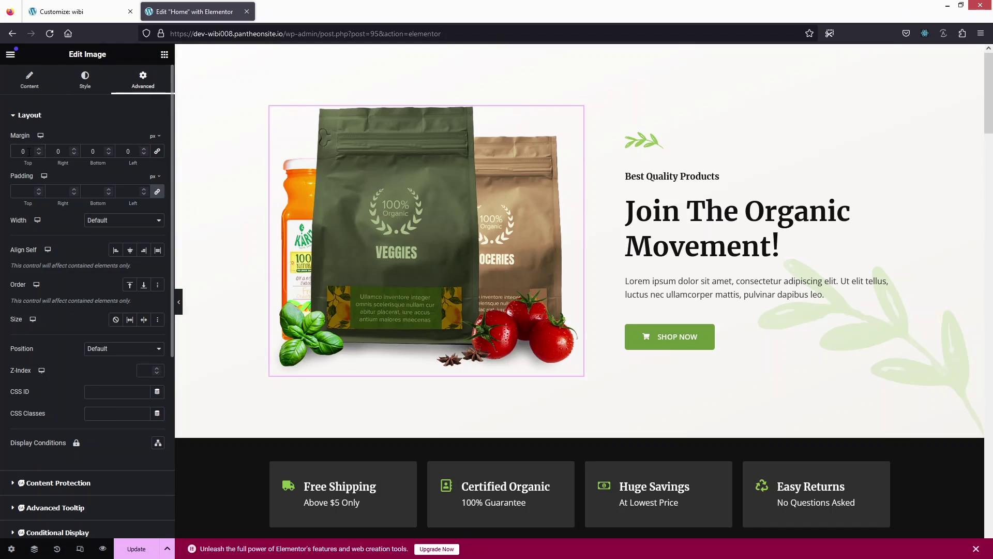
pyautogui.write('200')
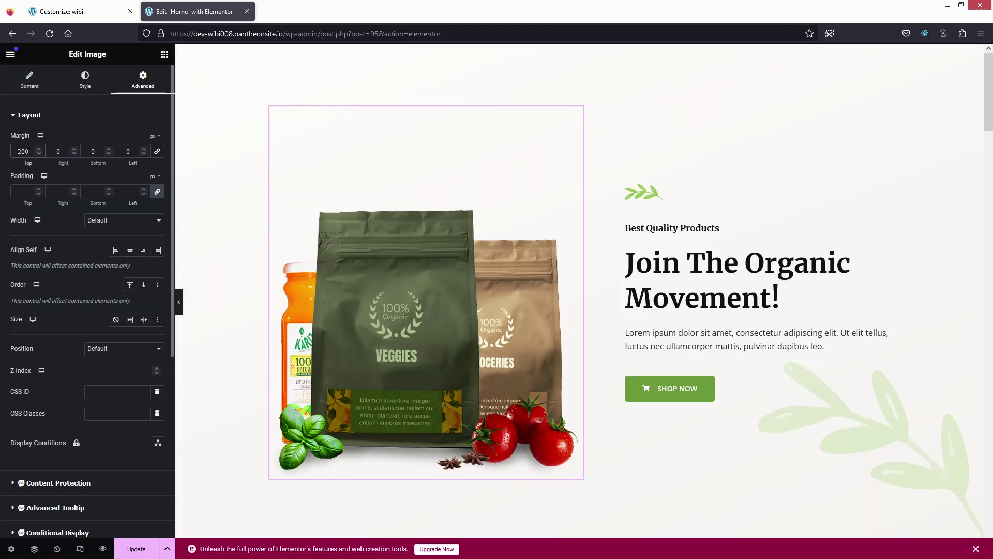
pyautogui.write('-')
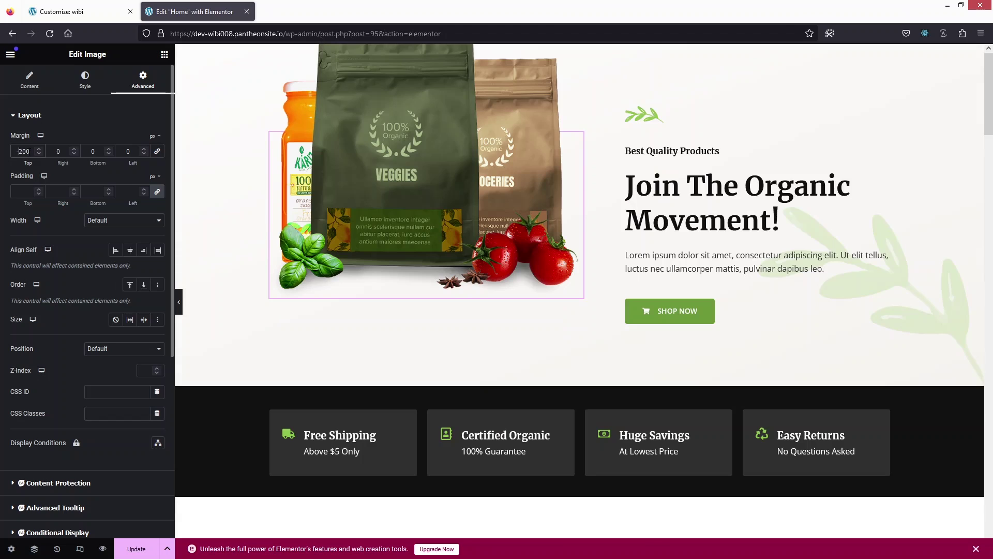
pyautogui.click(136, 548)
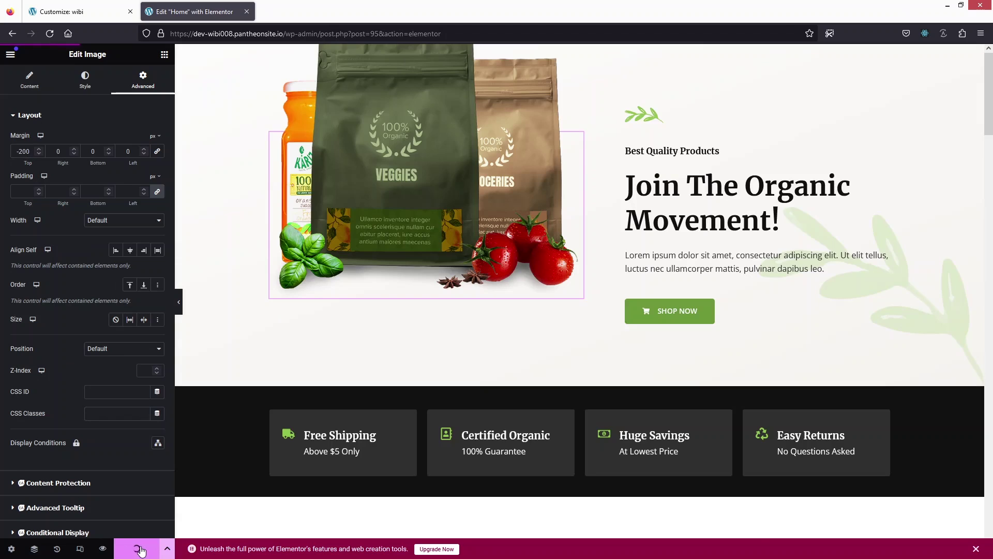
# Step: Preview the updated Home page in a new Firefox tab
pyautogui.click(103, 549)
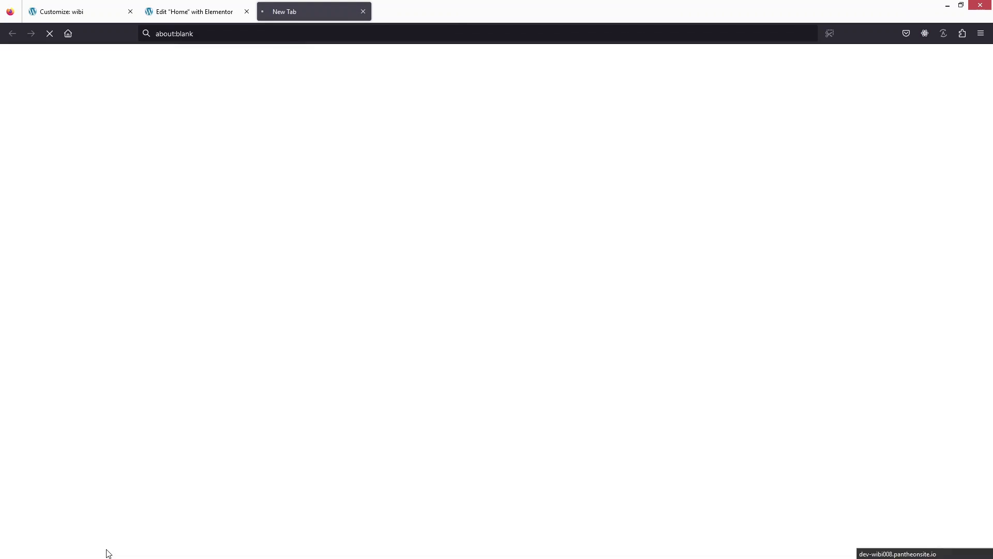